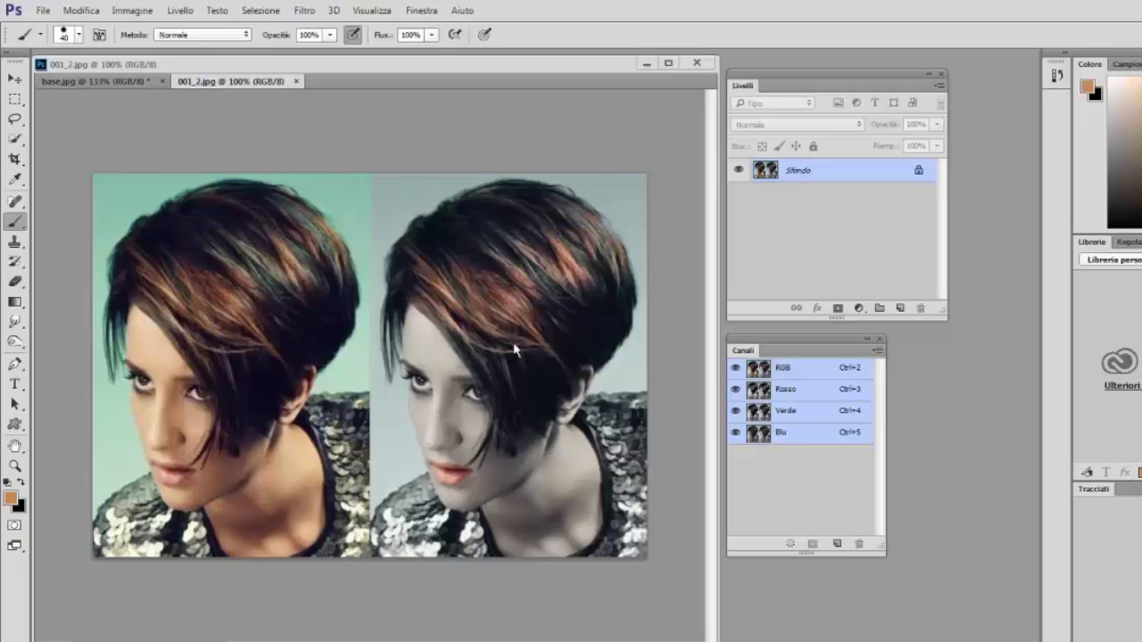
Step: Close the 001_2.jpg document tab so base.jpg is the only open image
left_click(297, 82)
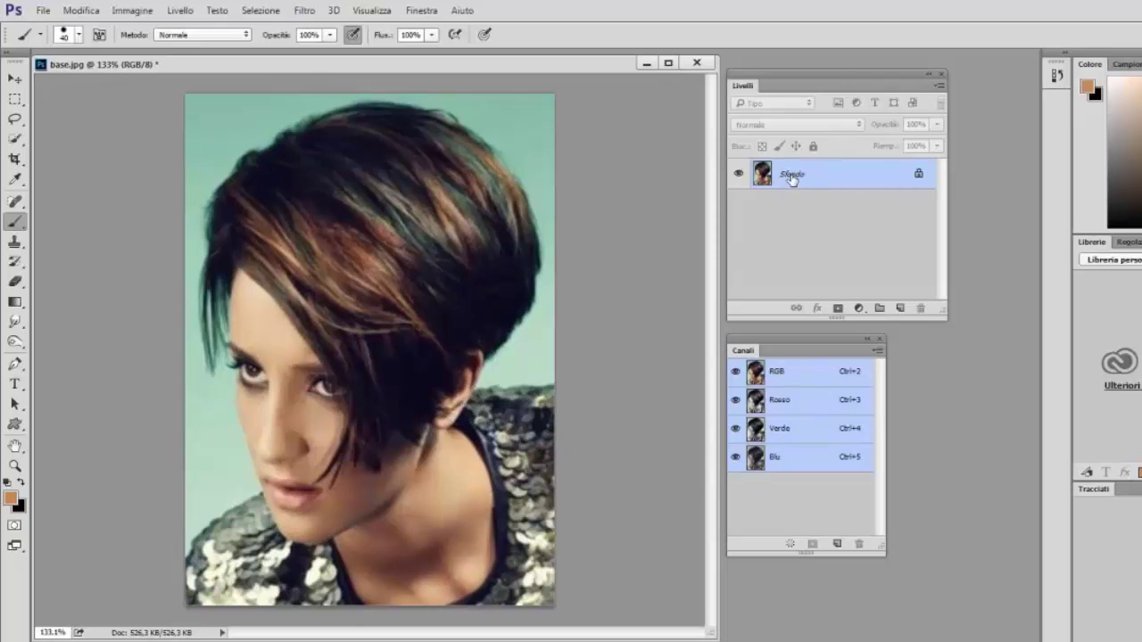
Step: Duplicate the Sfondo photo onto a new layer, Livello 1
key("ctrl+j")
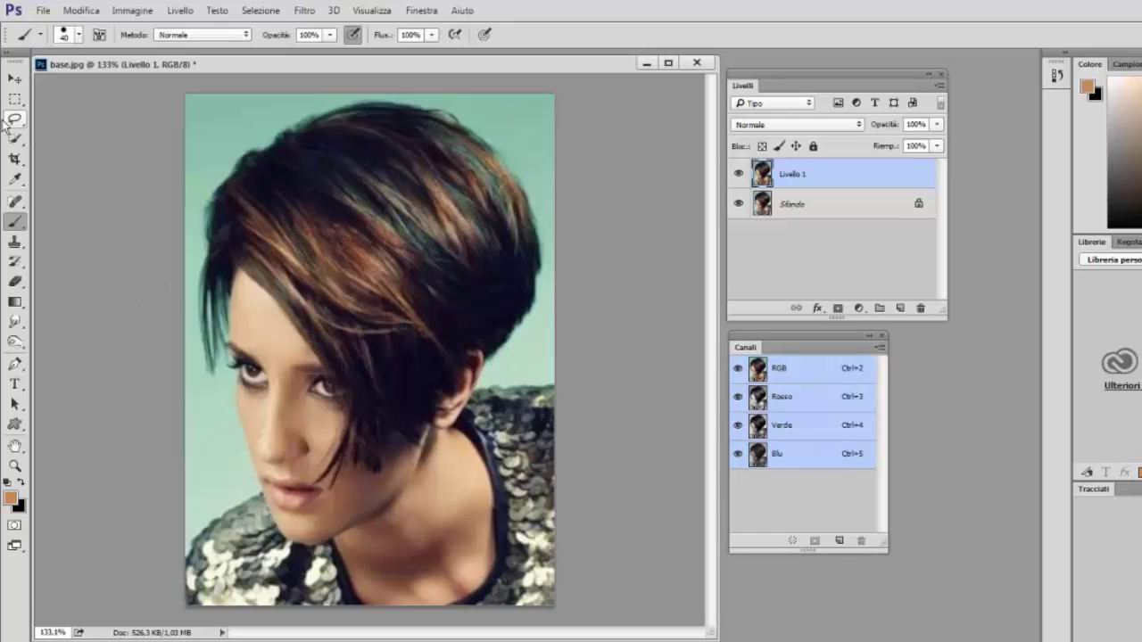
left_click(14, 78)
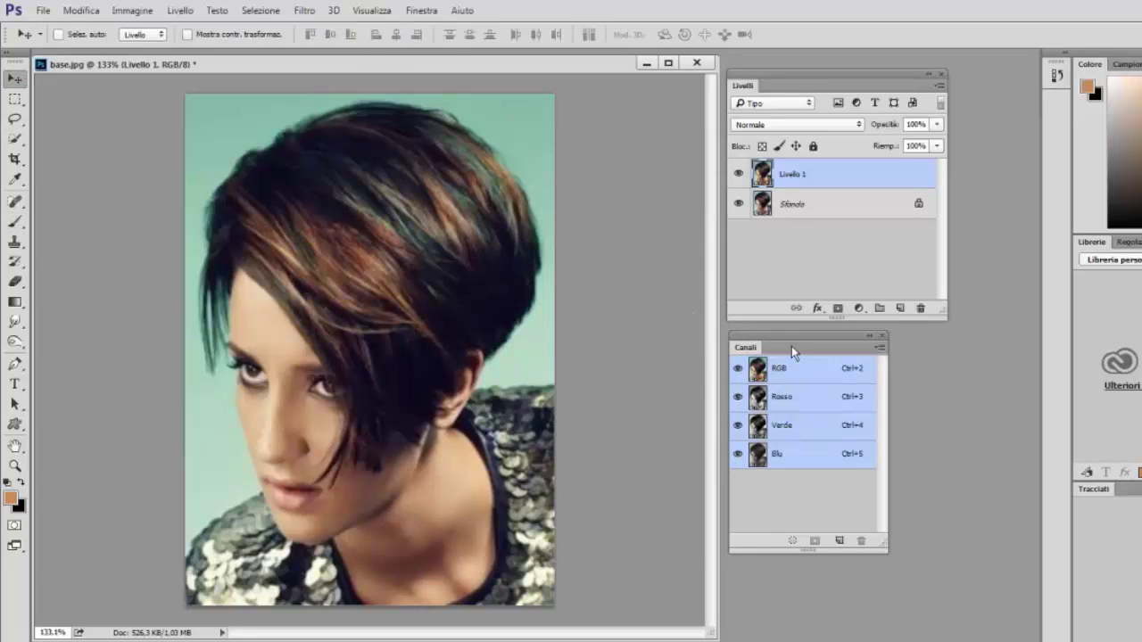
left_click_drag(792, 351, 647, 255)
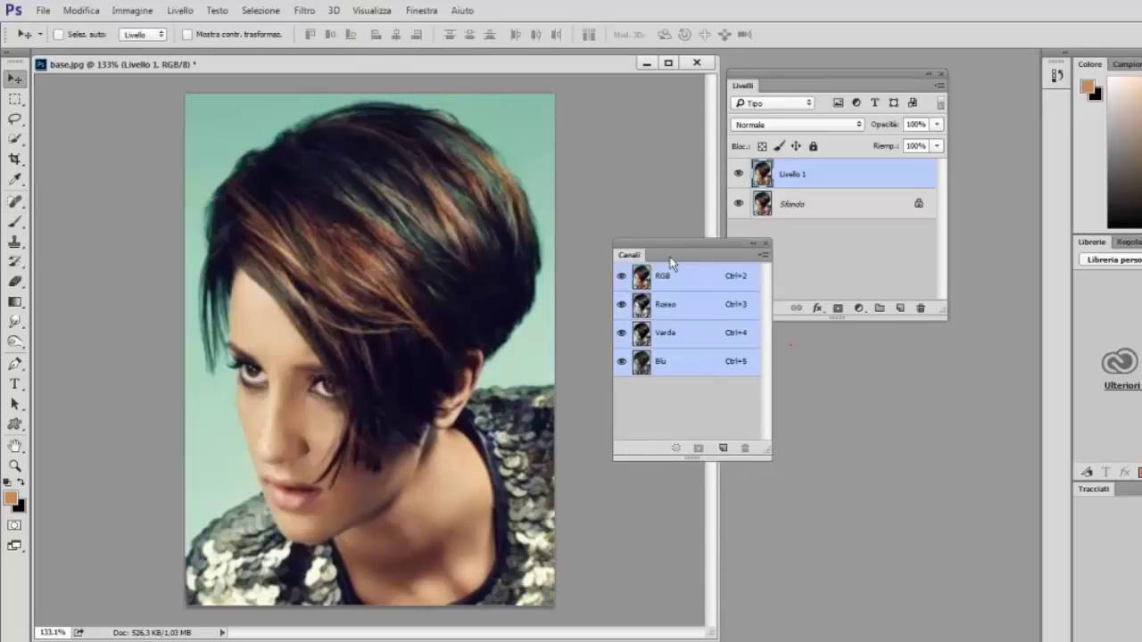
Step: Compare the Blu, Verde and Rosso channels, ending on the red channel in greyscale
left_click(653, 362)
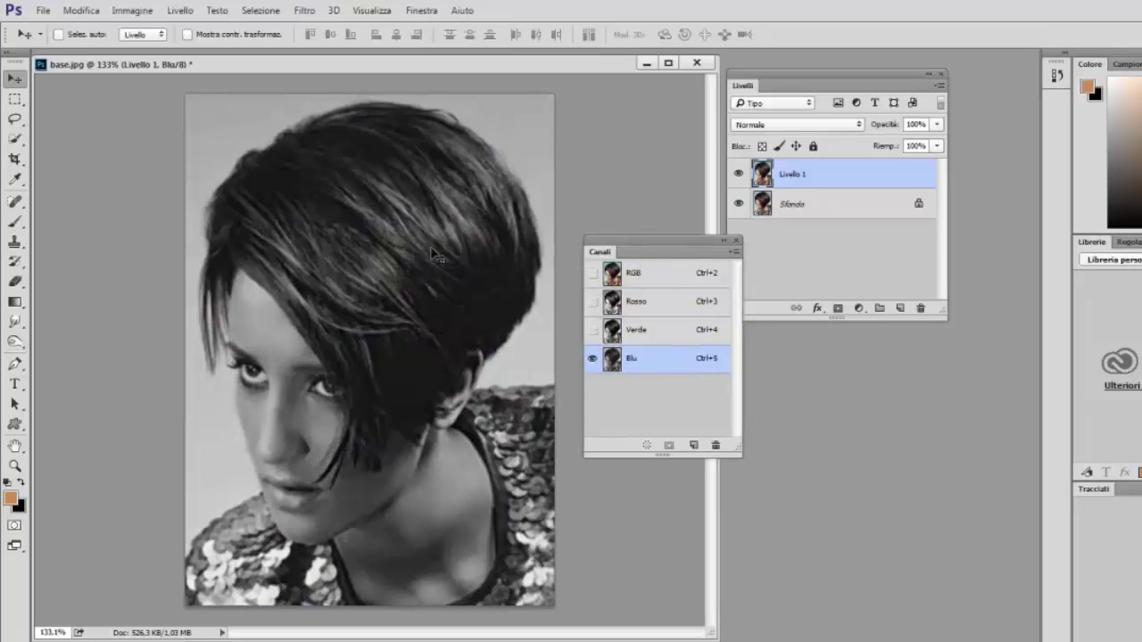
left_click(657, 330)
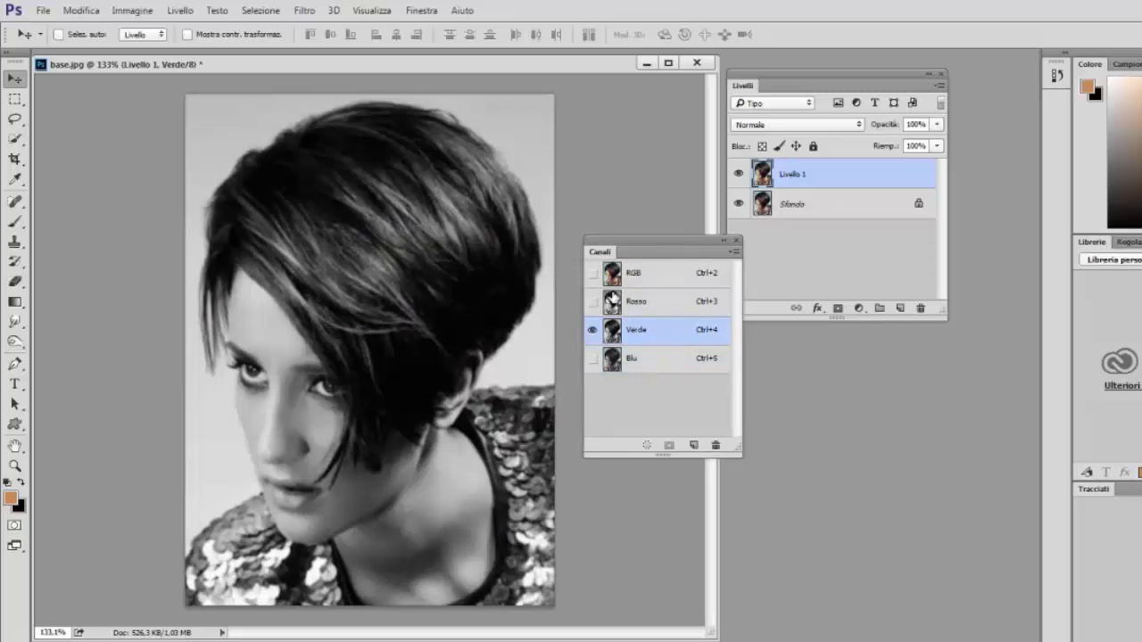
left_click(659, 307)
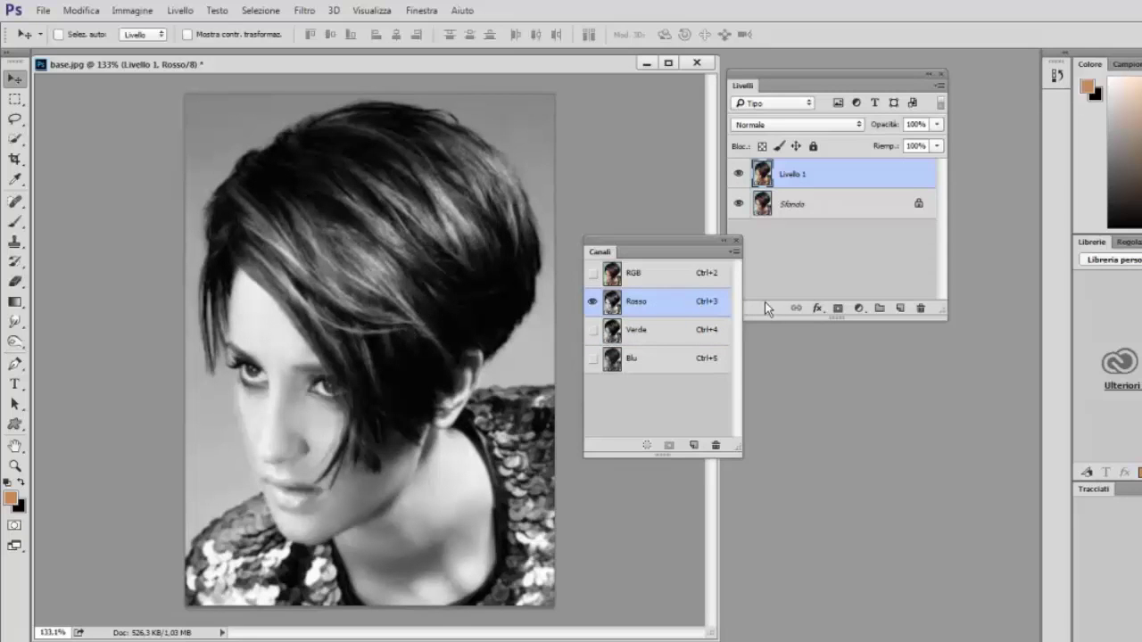
key("ctrl")
Step: Load the Rosso channel's bright areas as a selection and set Quick Selection to Subtract
left_click(613, 304, "ctrl")
key("w")
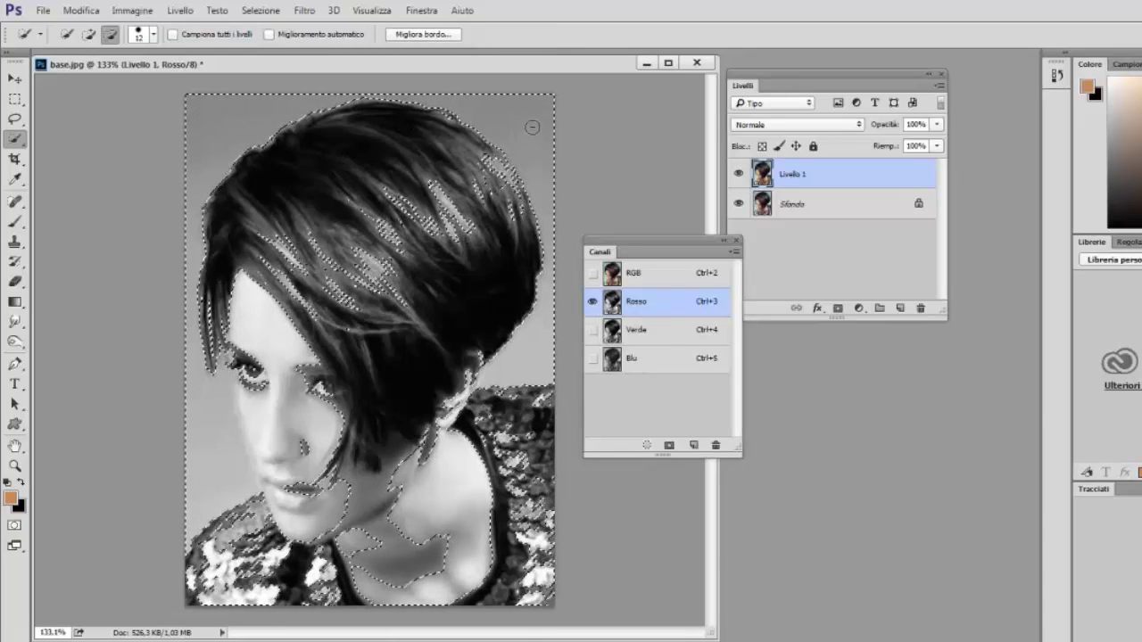
right_click(16, 142)
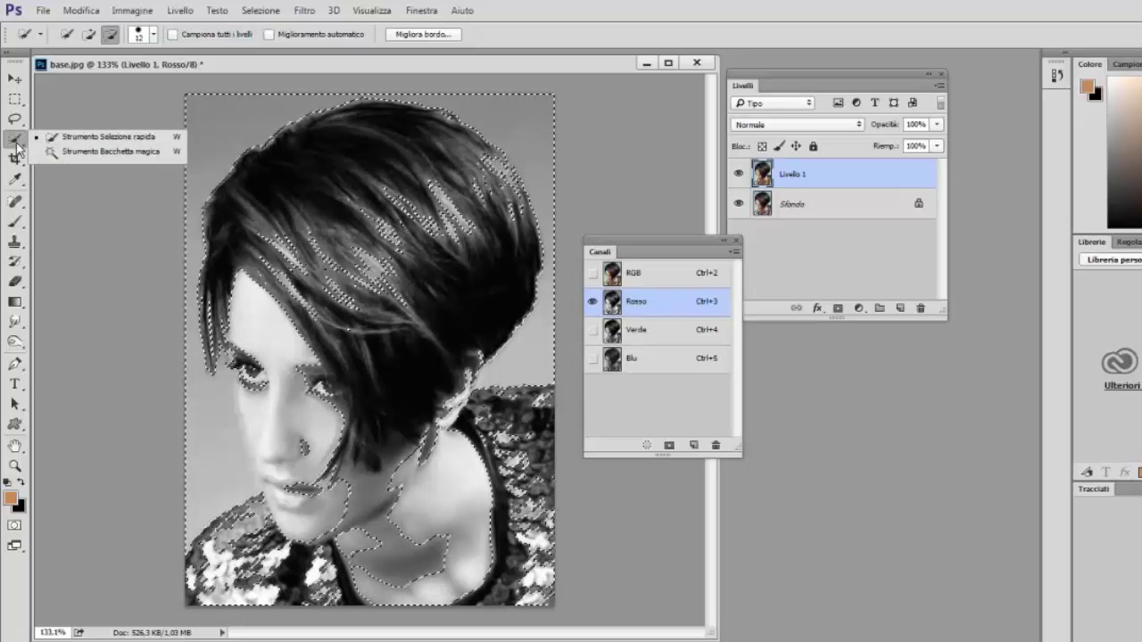
left_click(70, 140)
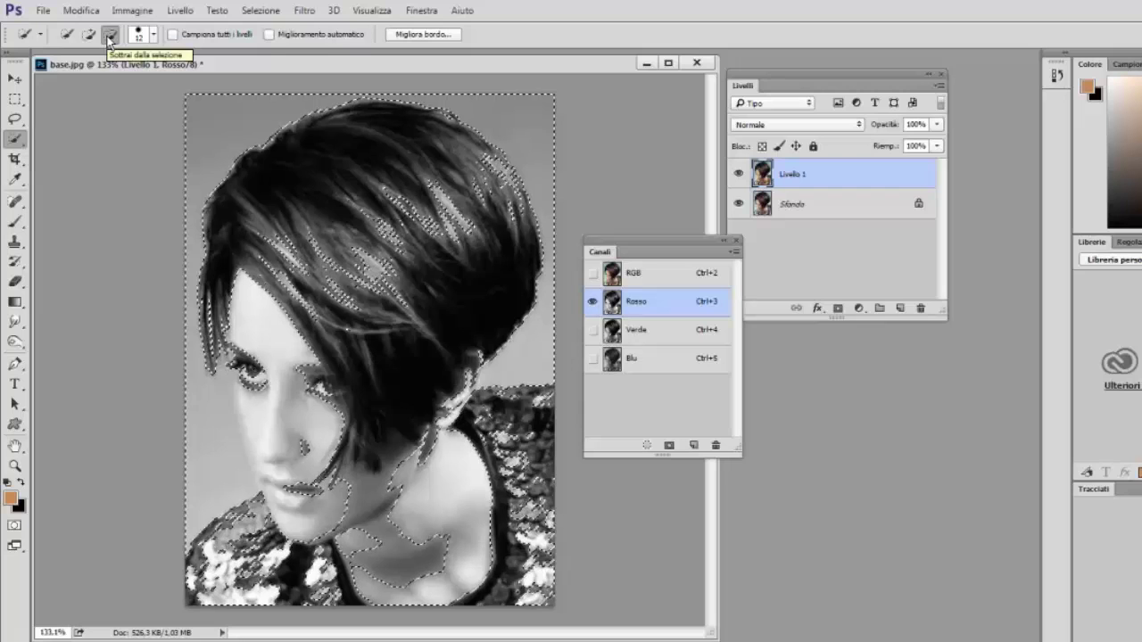
left_click(109, 35)
Step: Subtract the background, face, neck and sequins, leaving only the hair highlights selected
left_click_drag(200, 111, 224, 120)
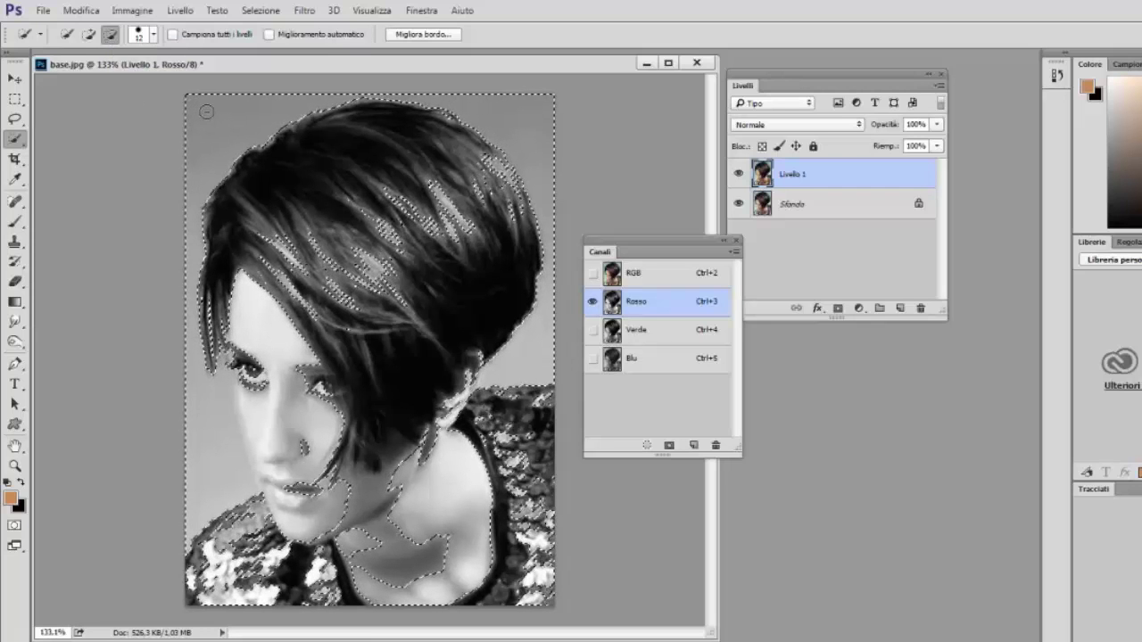
mouse_move(185, 182)
left_mouse_down()
mouse_move(202, 440)
mouse_move(223, 500)
mouse_move(235, 508)
mouse_move(253, 452)
mouse_move(234, 340)
mouse_move(286, 368)
mouse_move(332, 433)
mouse_move(298, 511)
mouse_move(221, 595)
left_mouse_up()
left_click_drag(361, 553, 440, 538)
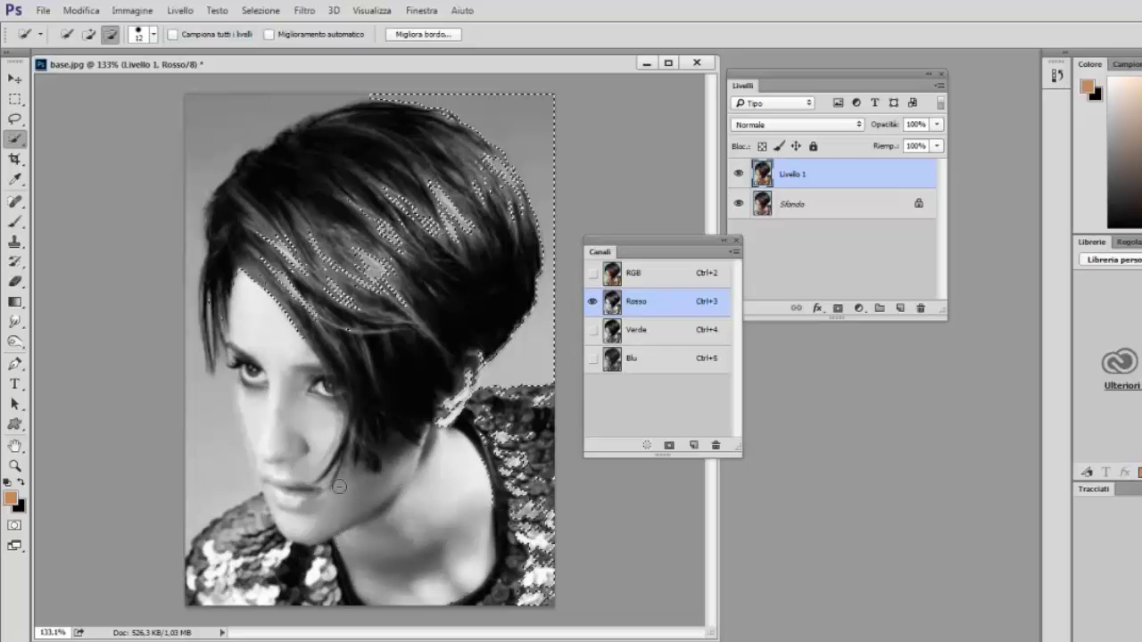
mouse_move(538, 568)
left_mouse_down()
mouse_move(538, 535)
mouse_move(511, 514)
mouse_move(516, 428)
mouse_move(482, 361)
mouse_move(449, 424)
mouse_move(473, 383)
mouse_move(438, 423)
mouse_move(510, 377)
mouse_move(530, 380)
mouse_move(549, 190)
mouse_move(535, 129)
left_mouse_up()
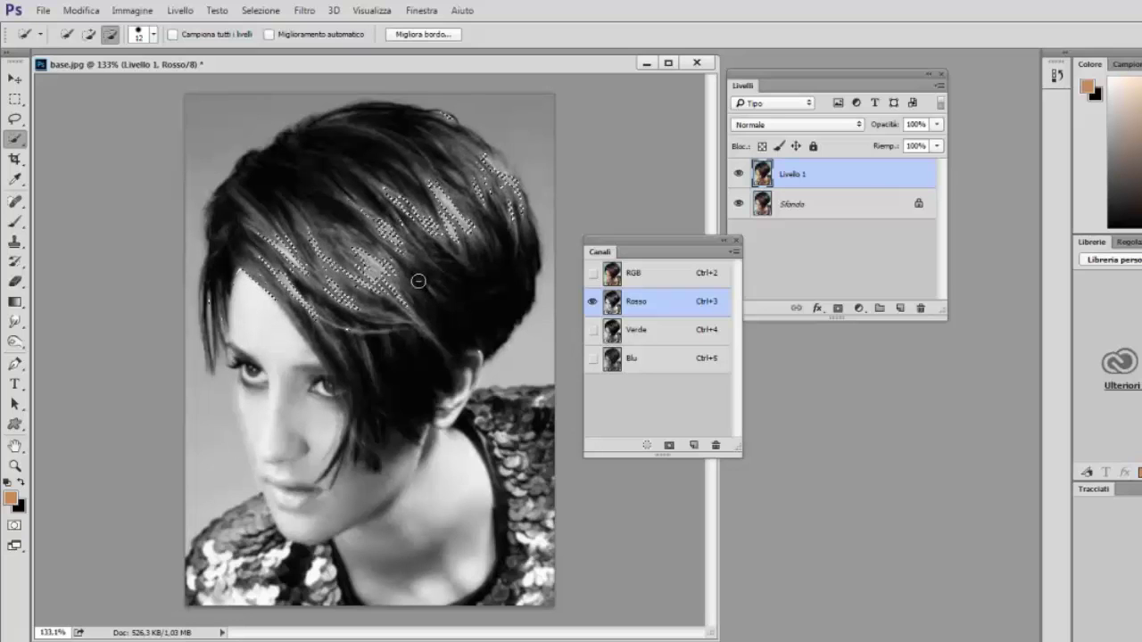
Step: Return to the RGB composite and add a Curves layer, Curve 1, masked to the hair selection
left_click(658, 280)
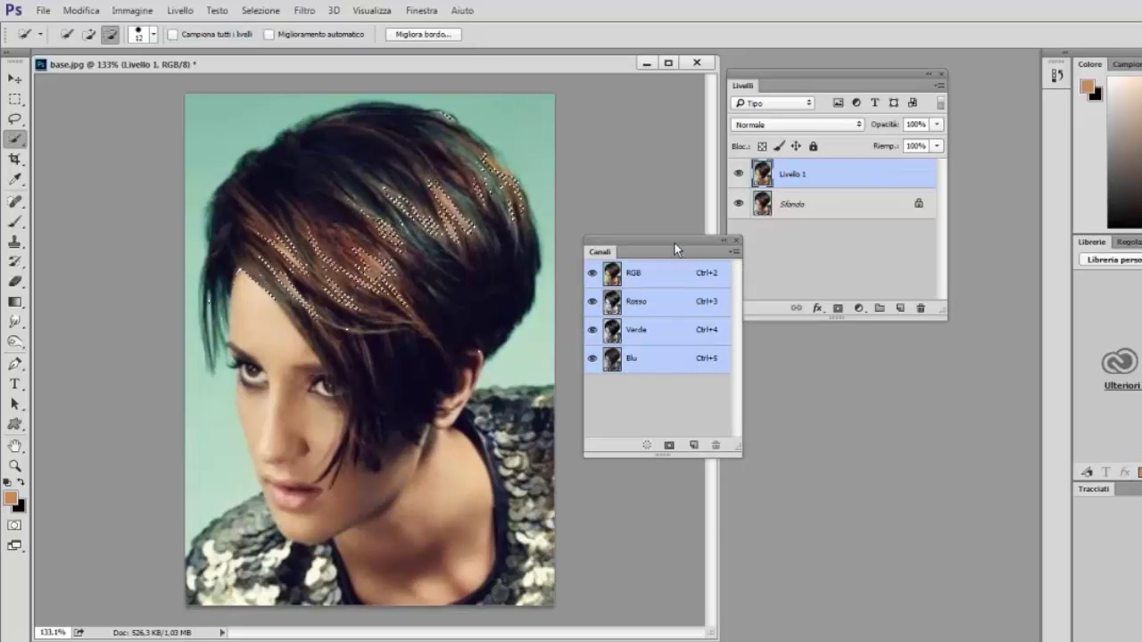
left_click_drag(674, 248, 838, 366)
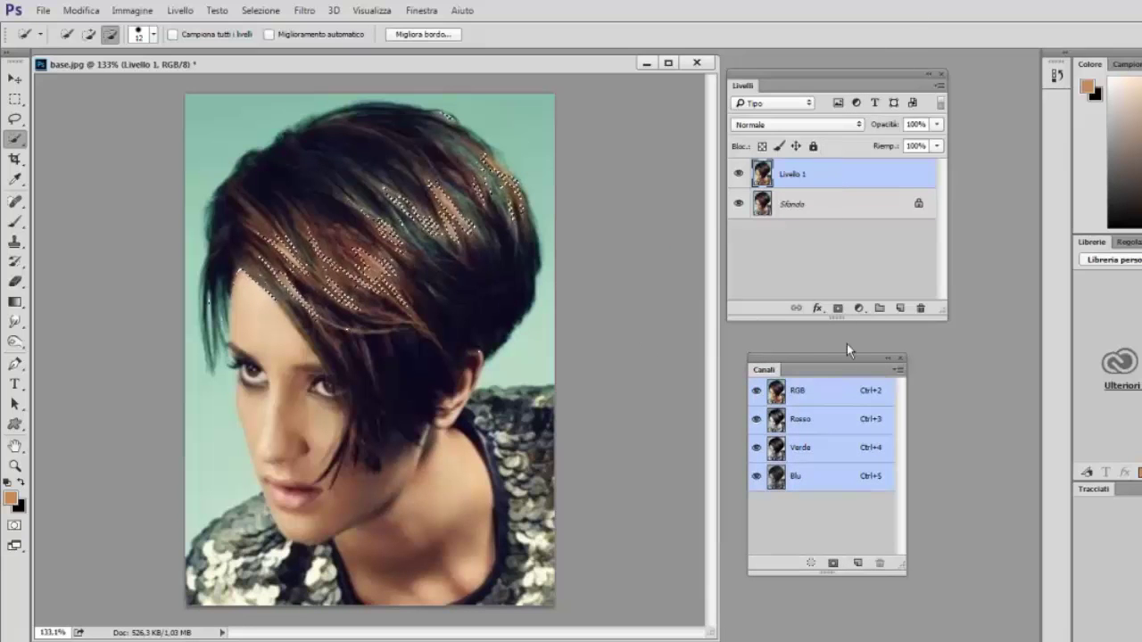
left_click(861, 309)
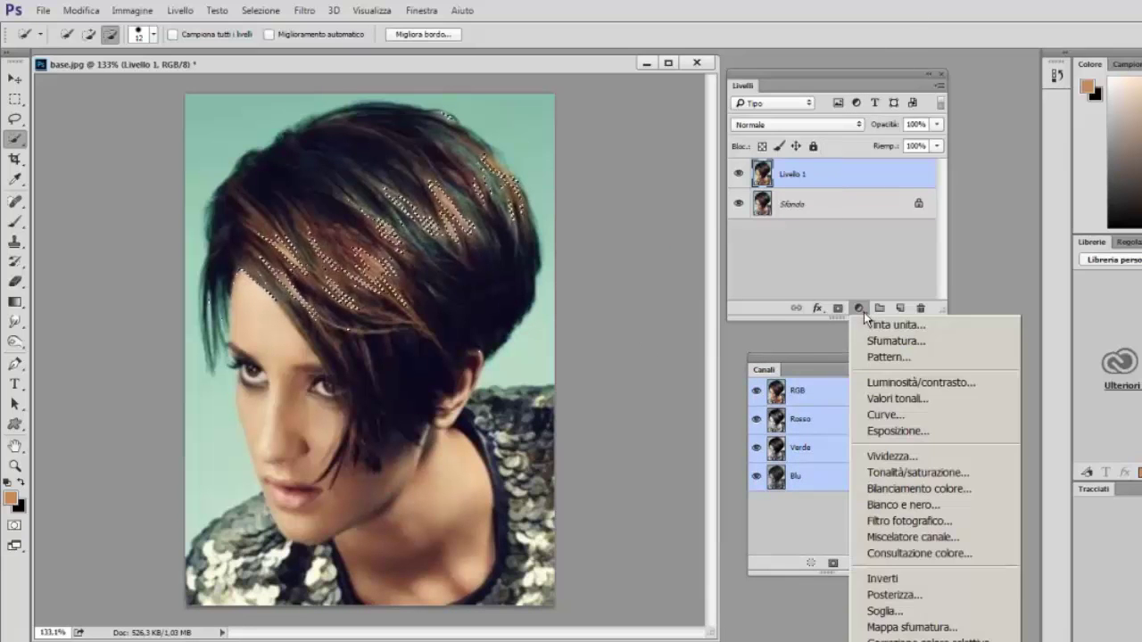
left_click(886, 415)
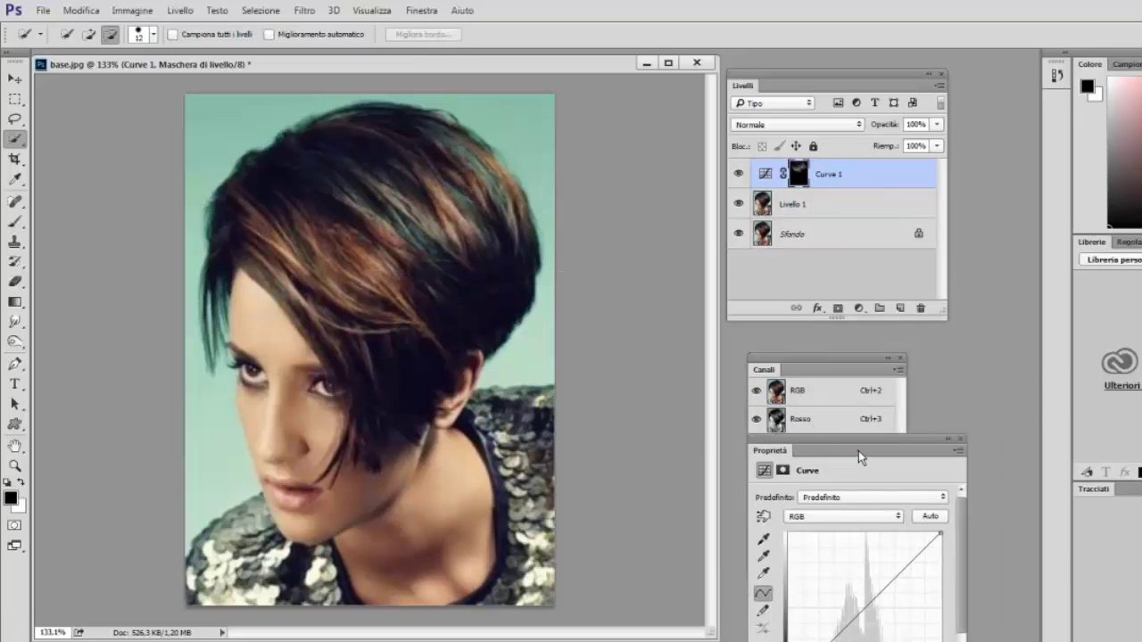
Step: Show Curve 1's layer mask alone on the canvas: bright hair strands on black
left_click_drag(830, 450, 621, 369)
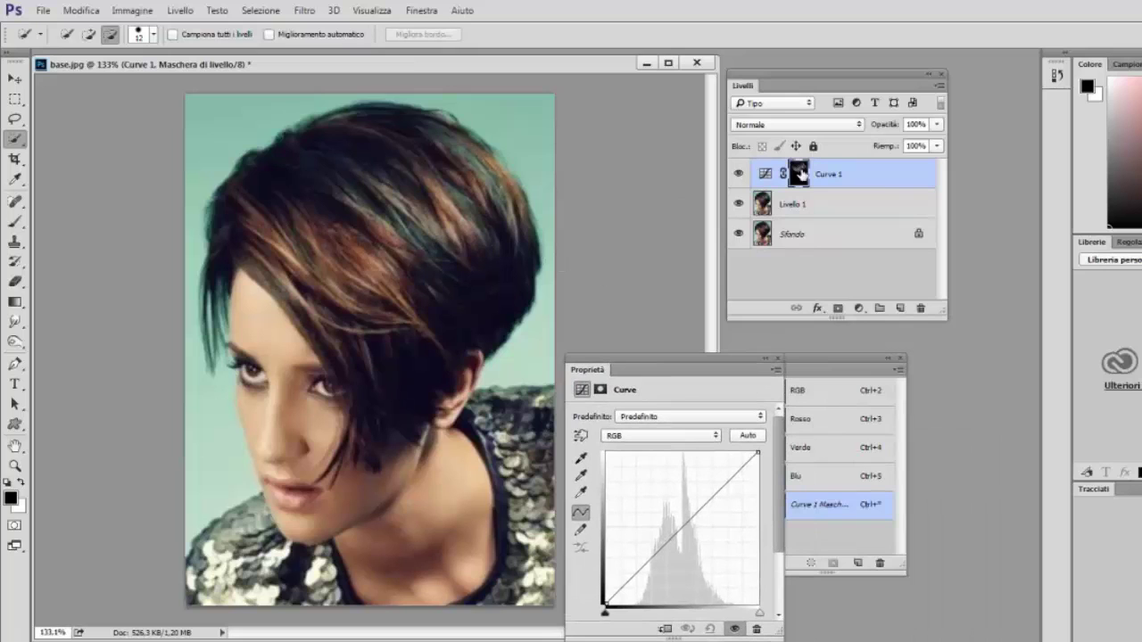
left_click_drag(814, 87, 700, 99)
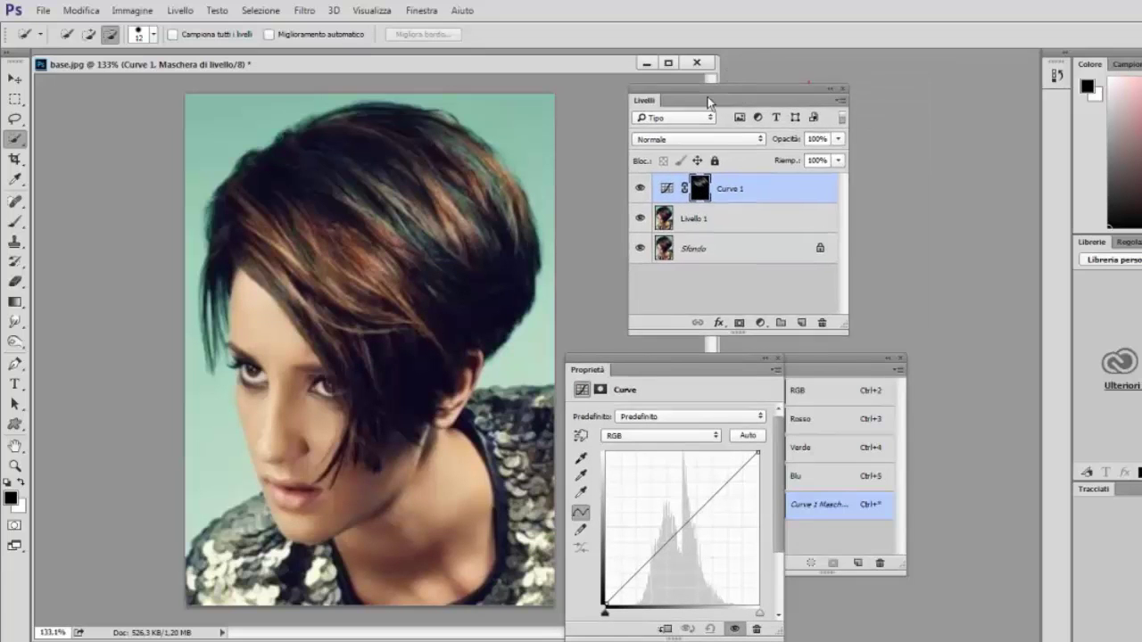
left_click(686, 187, "alt")
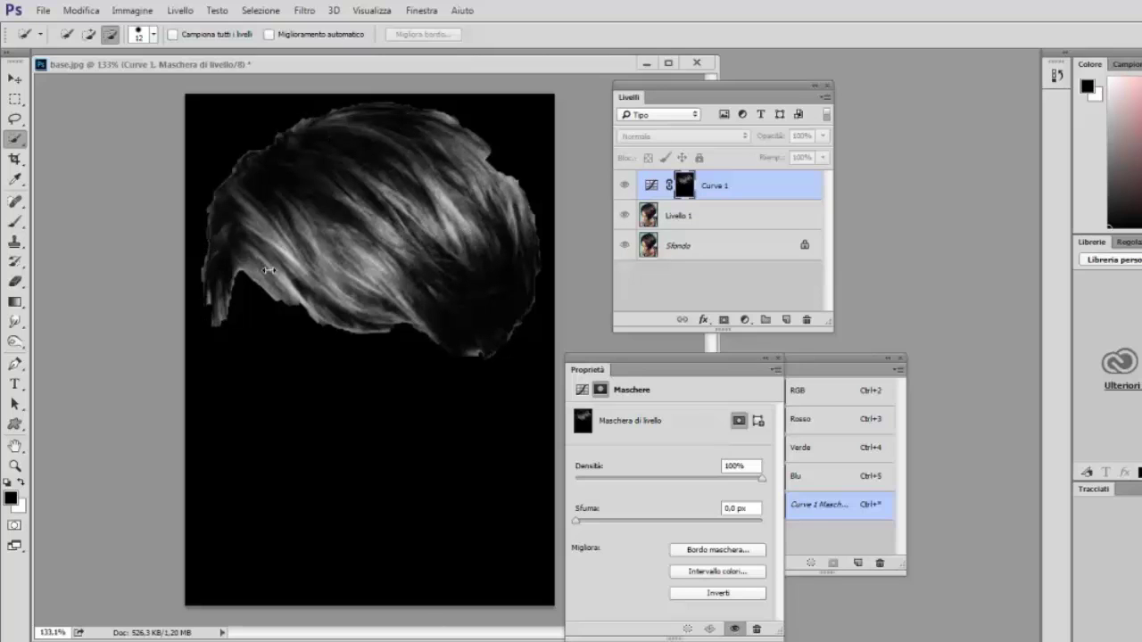
Step: Paint black along the top, lower-left and right edges of the hair mask, then return to colour view
key("b")
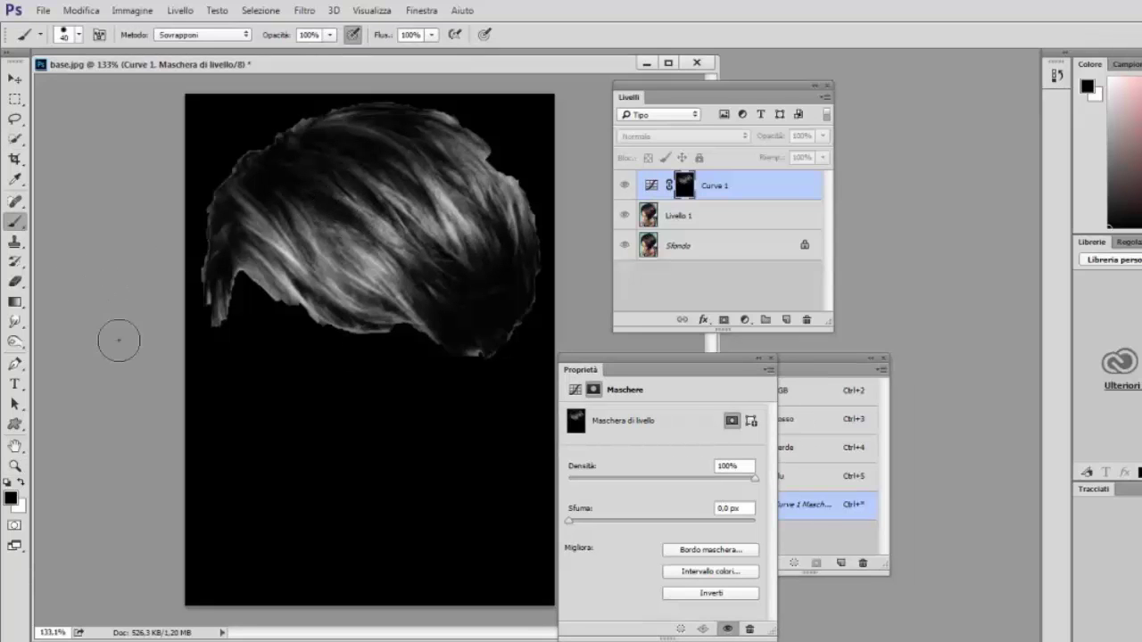
mouse_move(210, 140)
left_mouse_down()
mouse_move(306, 97)
mouse_move(227, 151)
left_mouse_up()
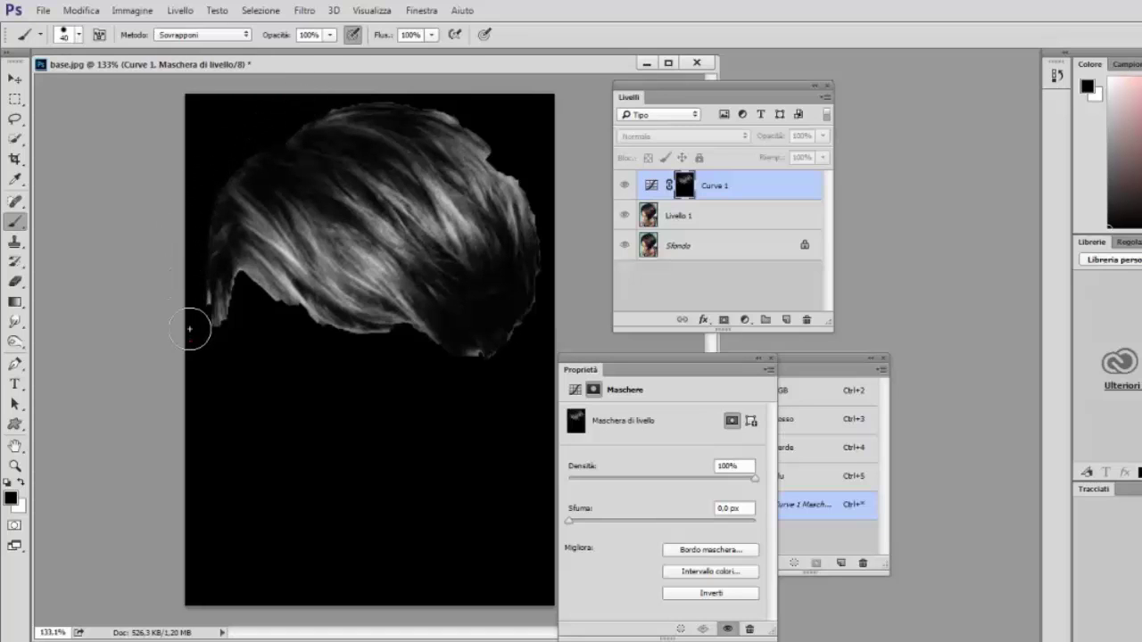
mouse_move(191, 327)
left_mouse_down()
mouse_move(188, 281)
mouse_move(210, 340)
mouse_move(197, 318)
mouse_move(193, 224)
mouse_move(255, 116)
mouse_move(357, 90)
left_mouse_up()
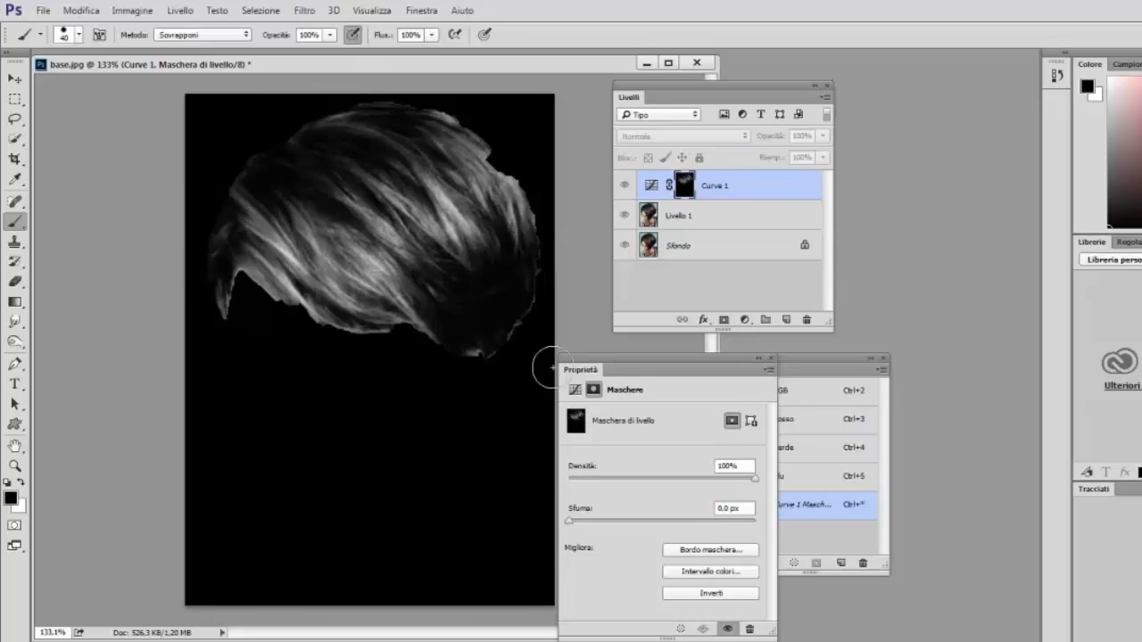
mouse_move(560, 245)
left_mouse_down()
mouse_move(523, 344)
mouse_move(472, 383)
mouse_move(501, 362)
mouse_move(544, 288)
mouse_move(495, 336)
left_mouse_up()
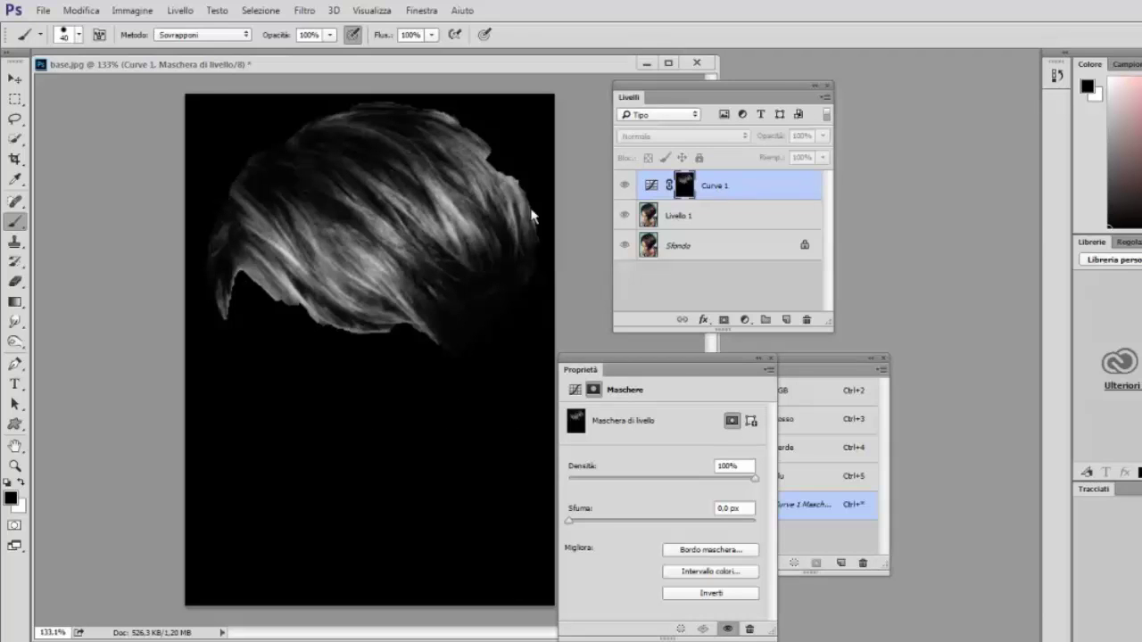
left_click(650, 185)
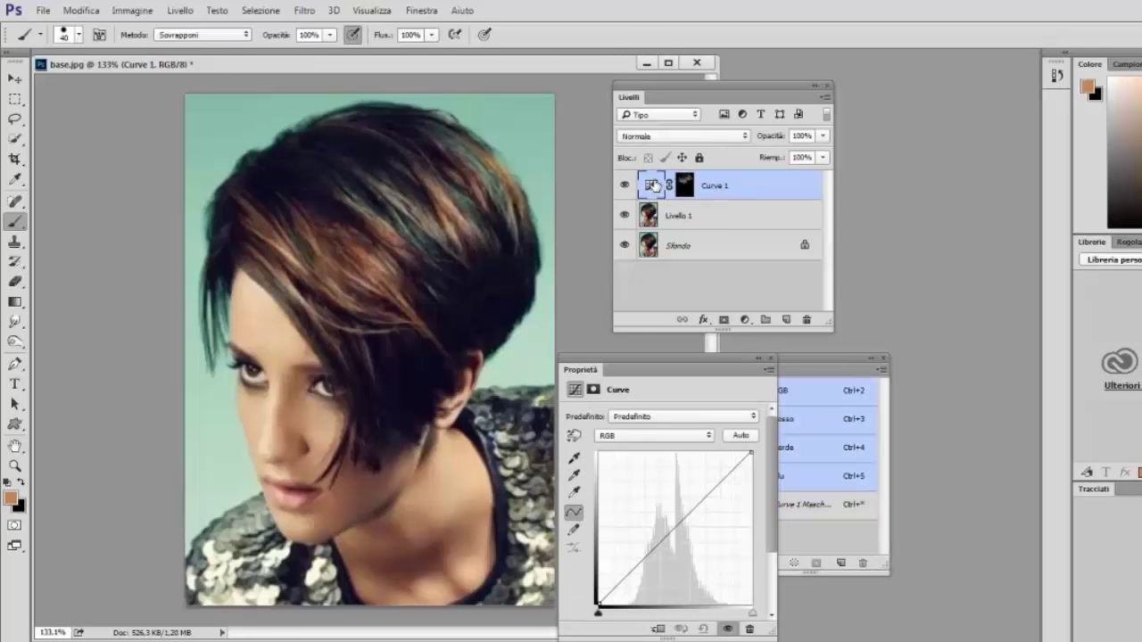
Step: Bow Curve 1's Rosso channel curve upward so the hair highlights turn copper red-orange
left_click(692, 437)
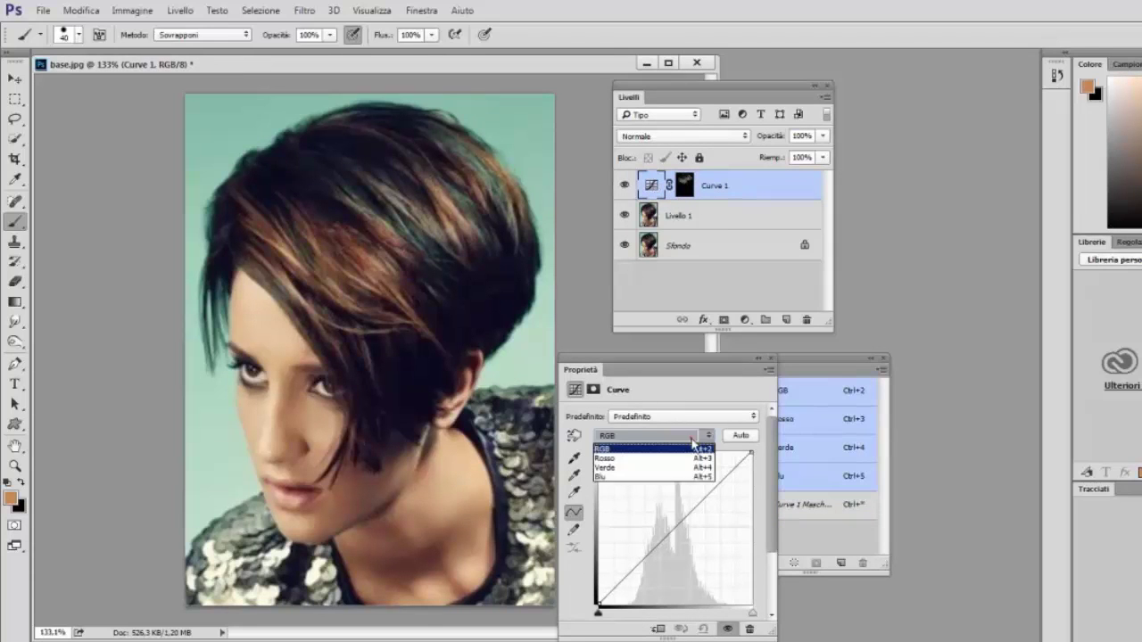
left_click(673, 460)
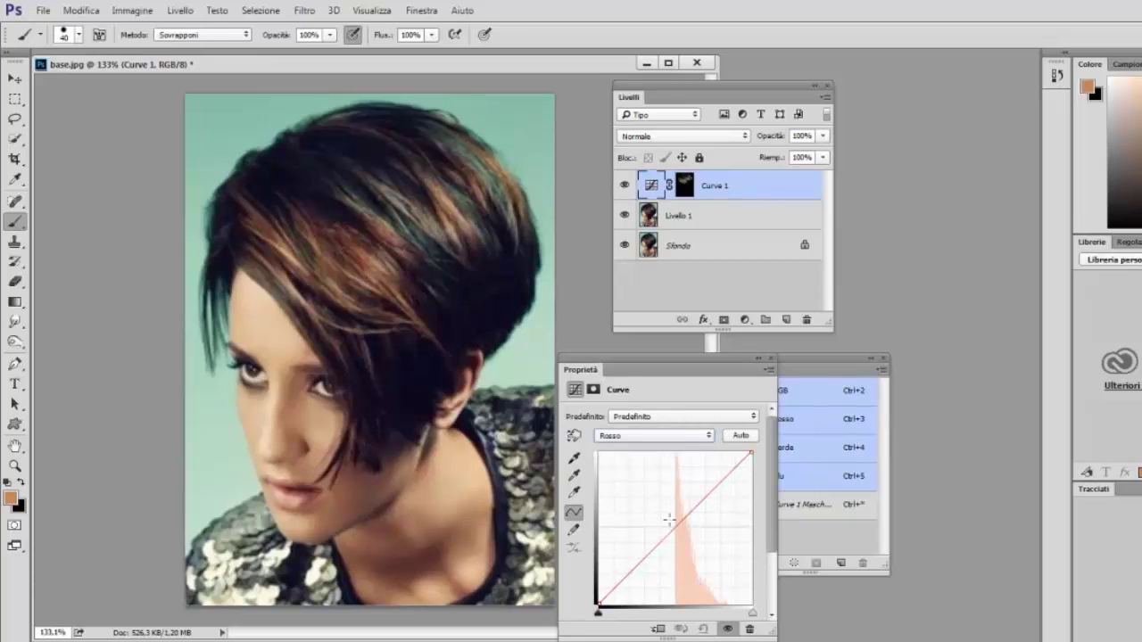
left_click_drag(681, 520, 669, 490)
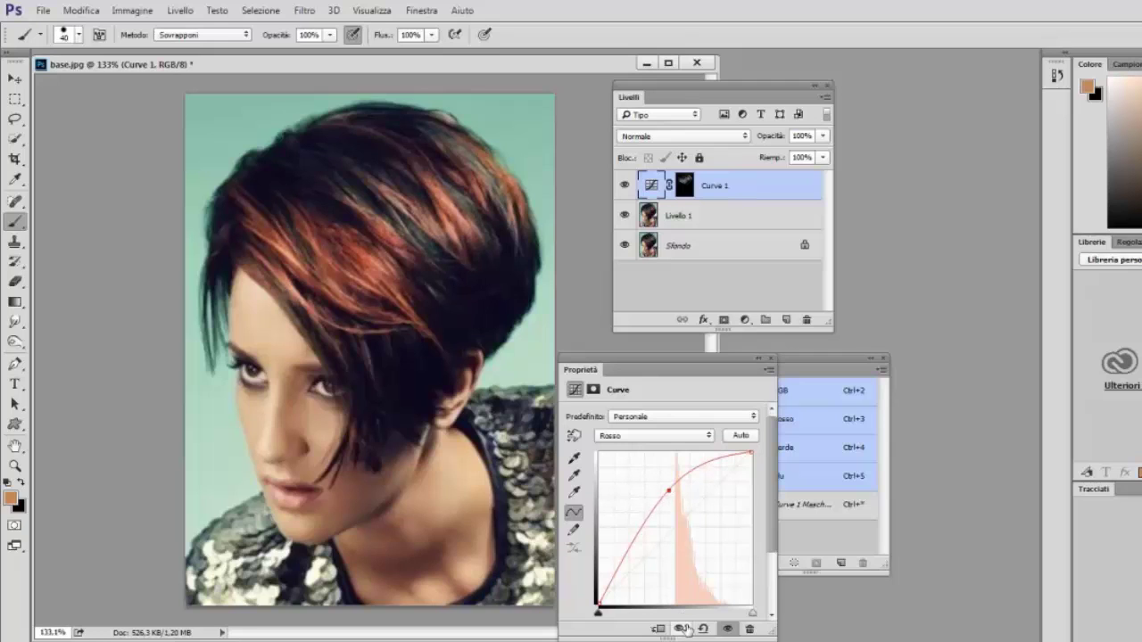
left_click(680, 629)
left_click(680, 630)
left_click_drag(669, 489, 667, 489)
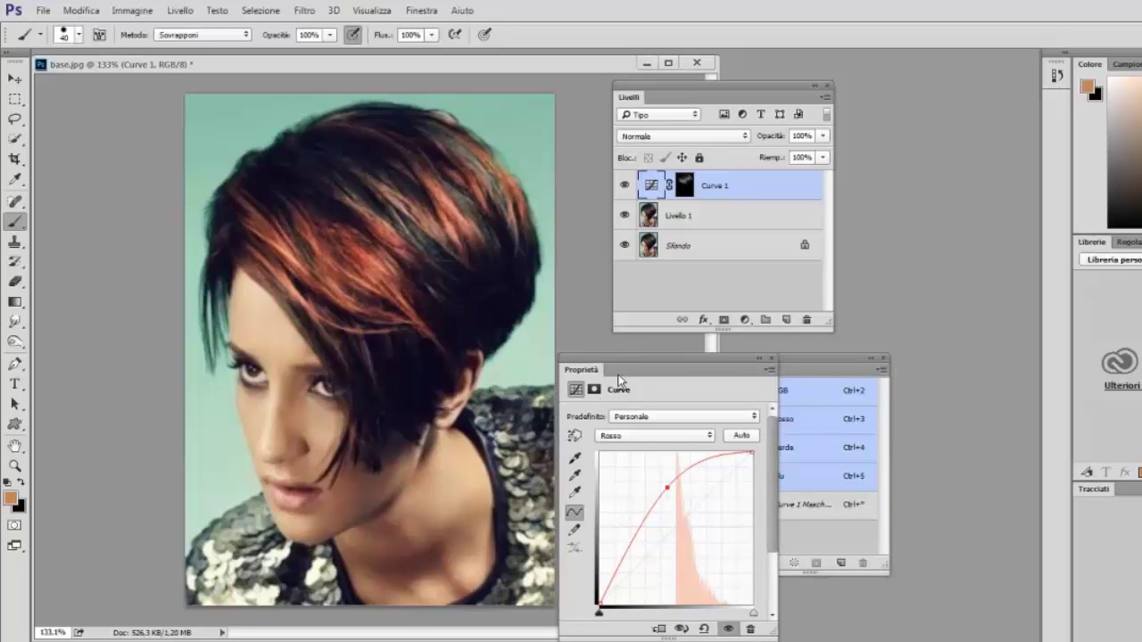
left_click_drag(619, 368, 715, 450)
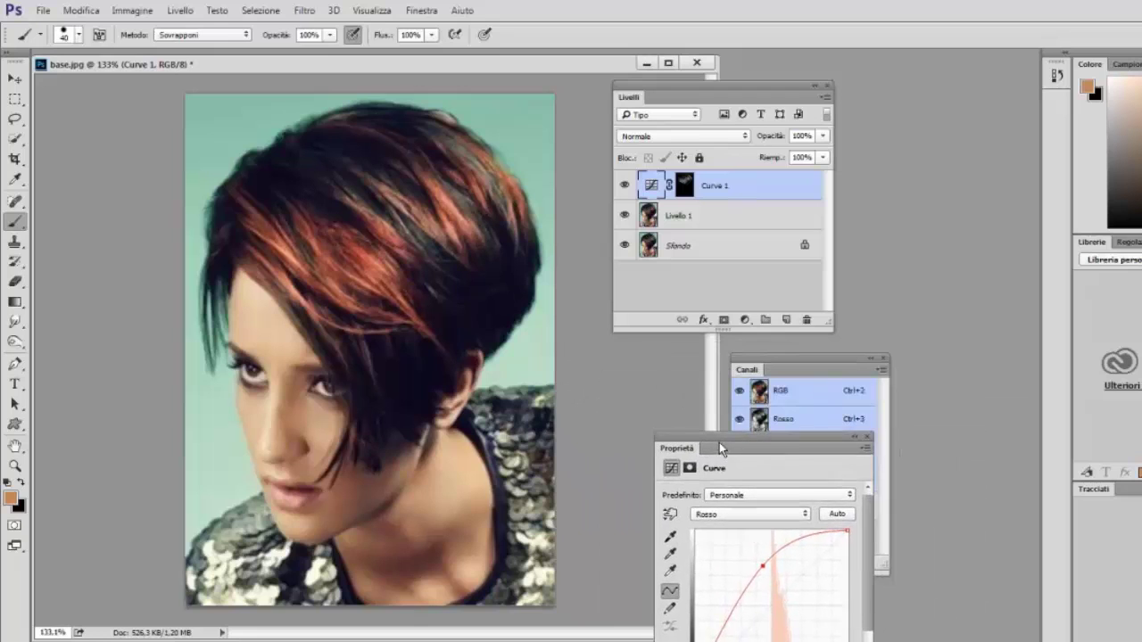
left_click(746, 319)
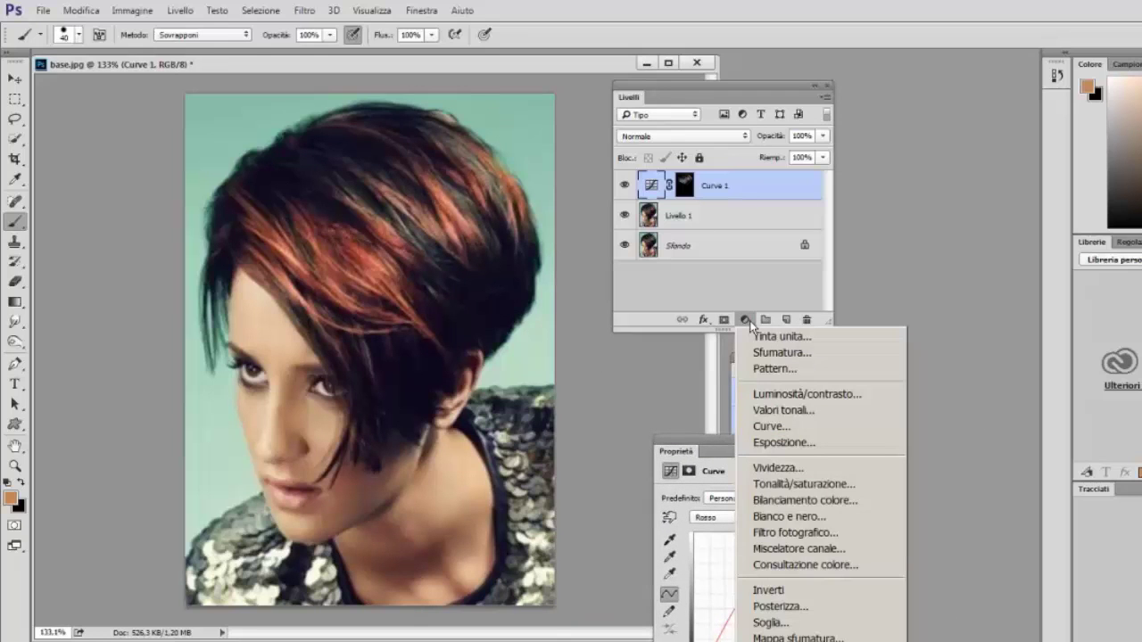
Step: Add a Bianco e nero adjustment layer with Tinta enabled
left_click(766, 520)
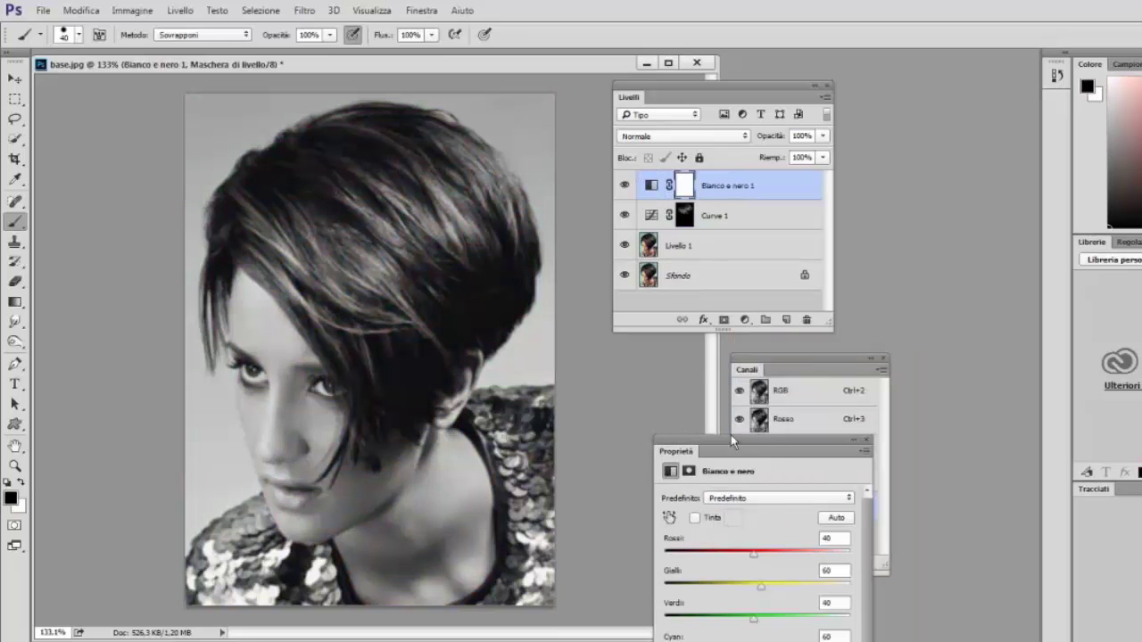
mouse_move(731, 435)
left_mouse_down()
mouse_move(652, 305)
mouse_move(639, 340)
left_mouse_up()
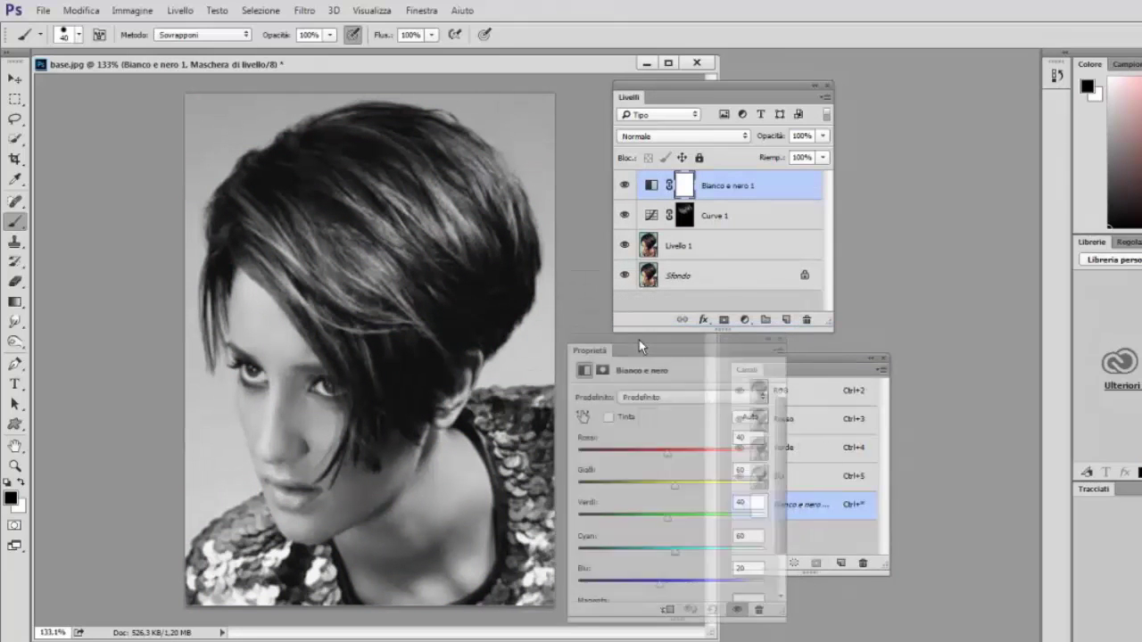
left_click(606, 417)
left_click(645, 420)
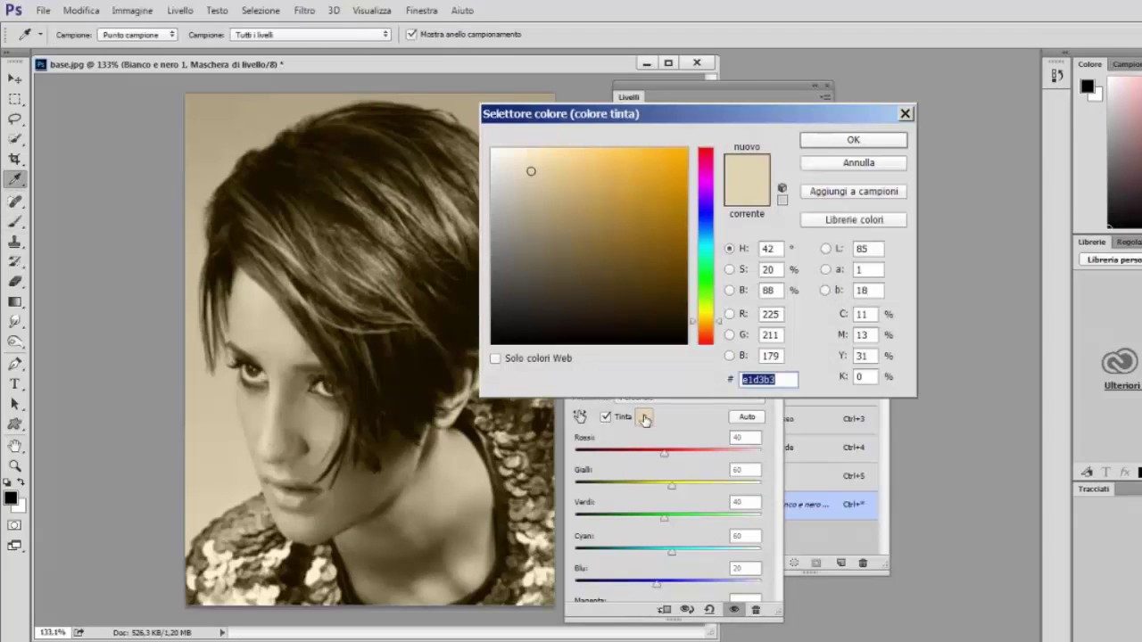
Step: Set the black-and-white tint to a pale blue-grey, d7e1e3
left_click(707, 246)
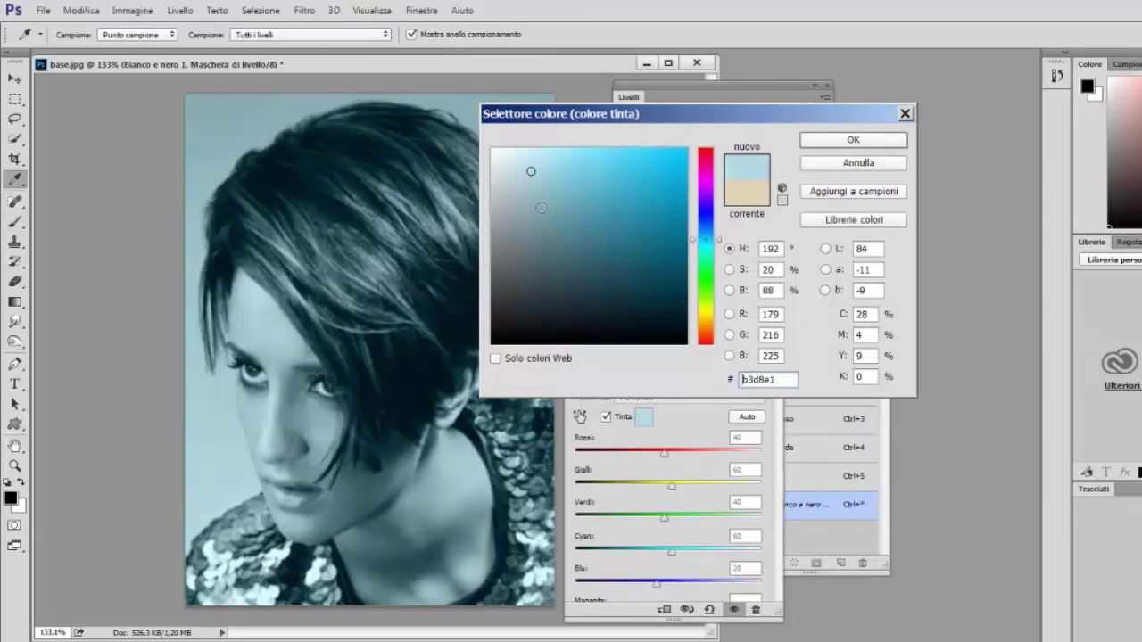
left_click(495, 173)
left_click_drag(495, 168, 503, 177)
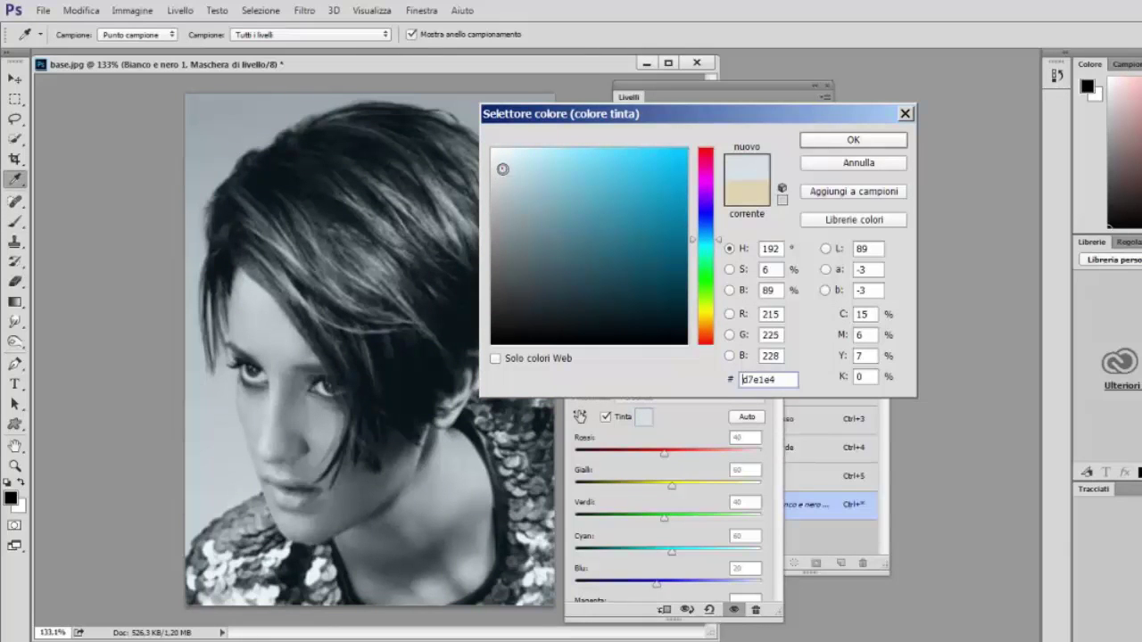
left_click(502, 170)
left_click(504, 170)
left_click(495, 170)
left_click_drag(495, 170, 500, 170)
left_click(824, 143)
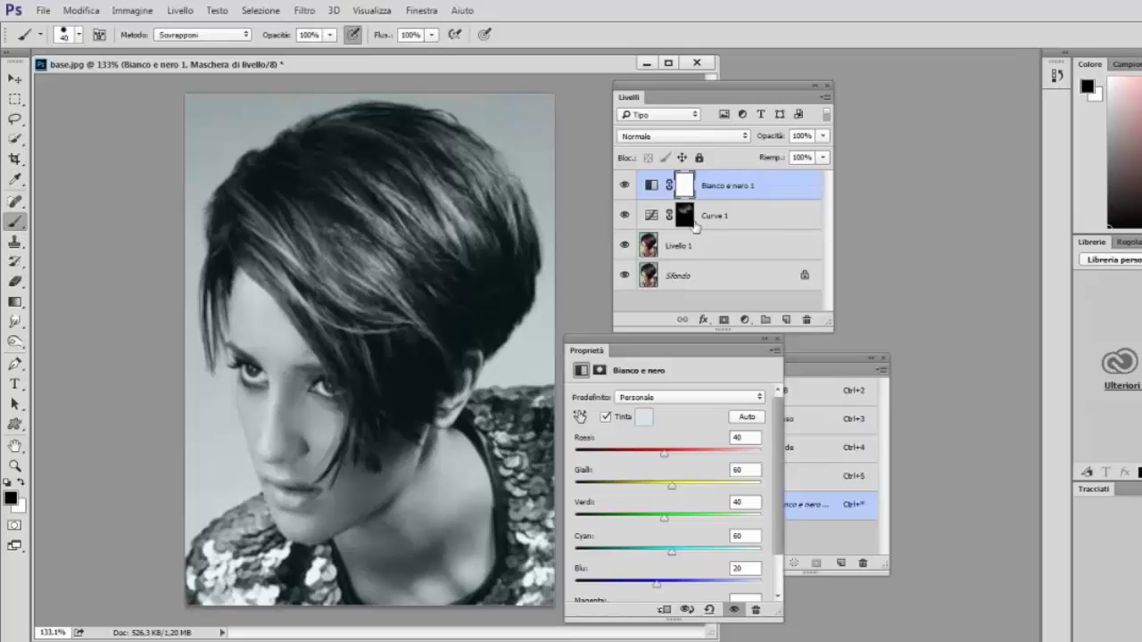
Step: Copy Curve 1's hair mask onto Bianco e nero 1, replacing its existing mask
left_click(686, 218)
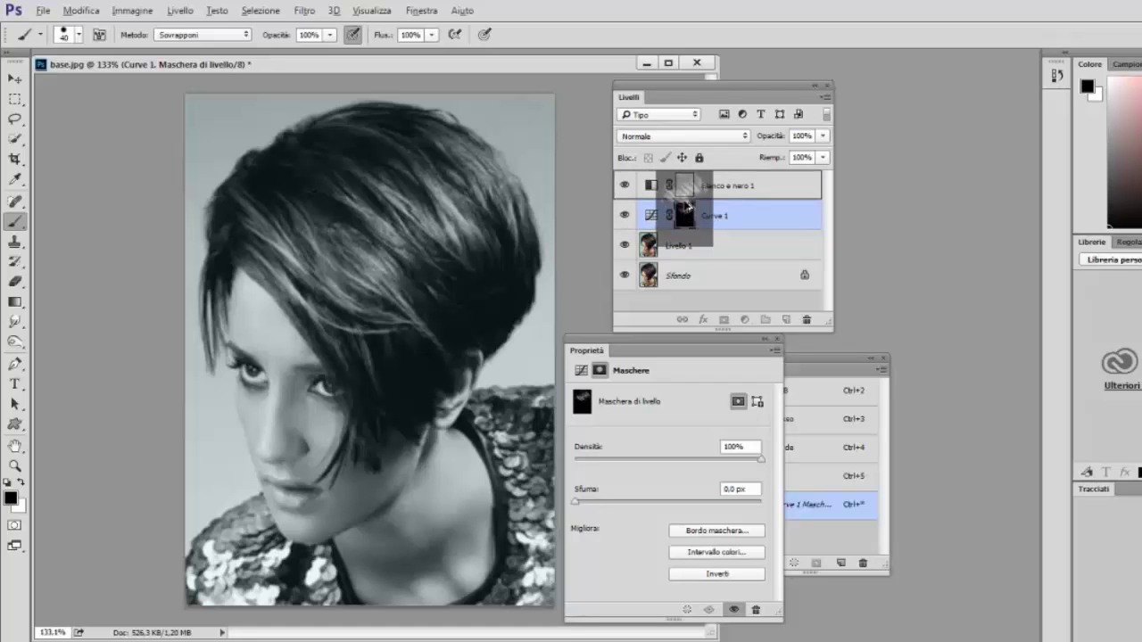
left_click_drag(685, 216, 685, 186)
left_click(549, 294)
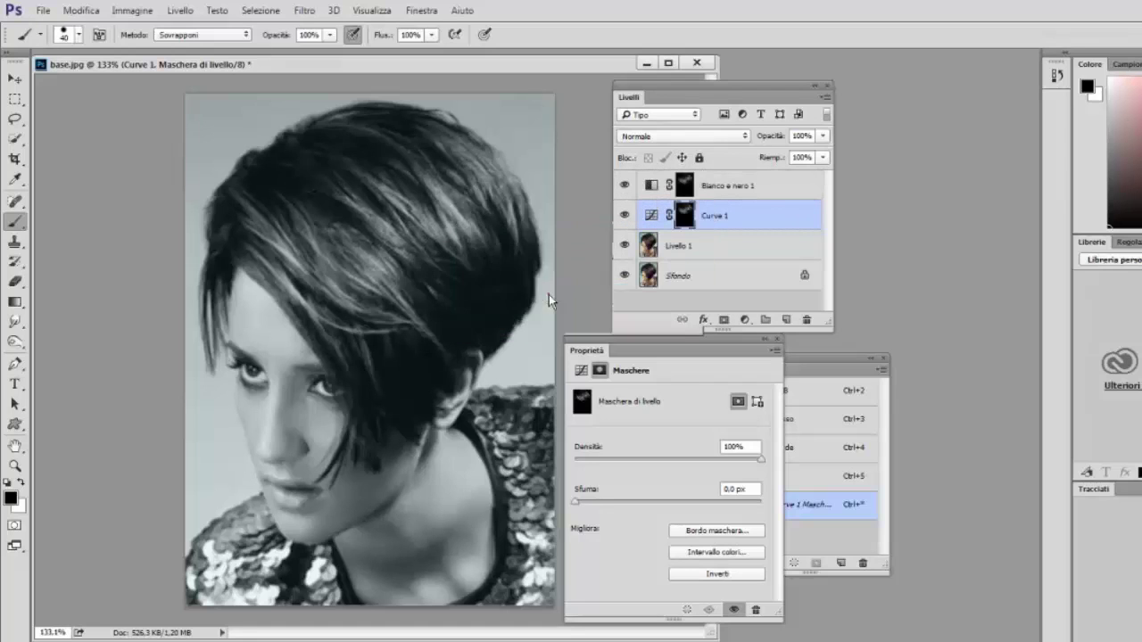
Step: Invert the Bianco e nero 1 mask and paint the hair so its copper colour shows through
left_click(687, 187)
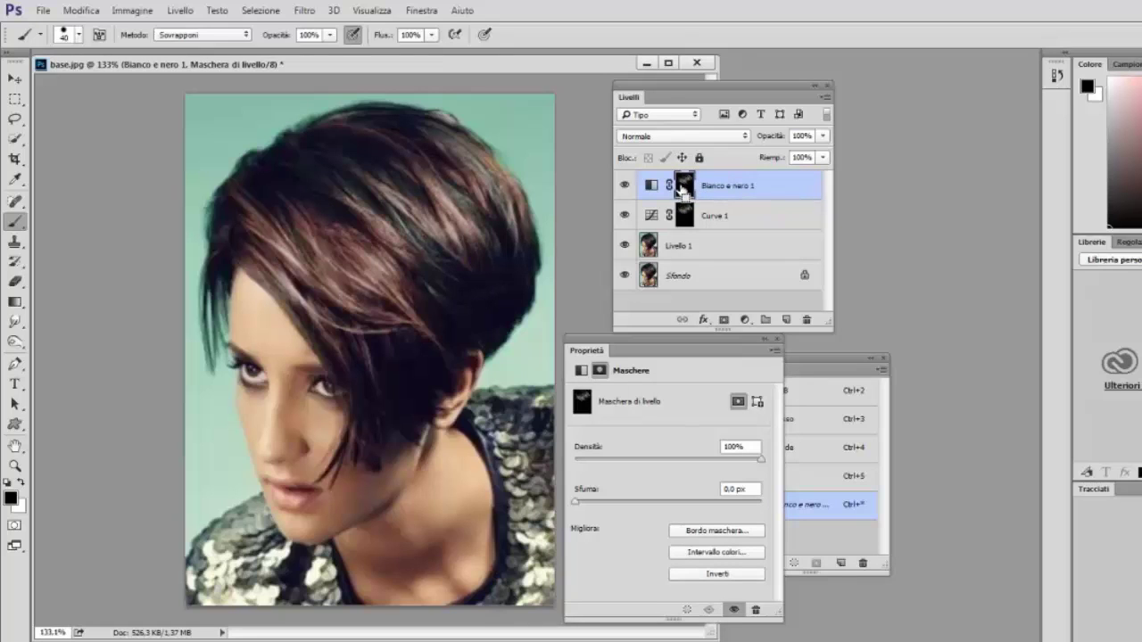
key("ctrl+i")
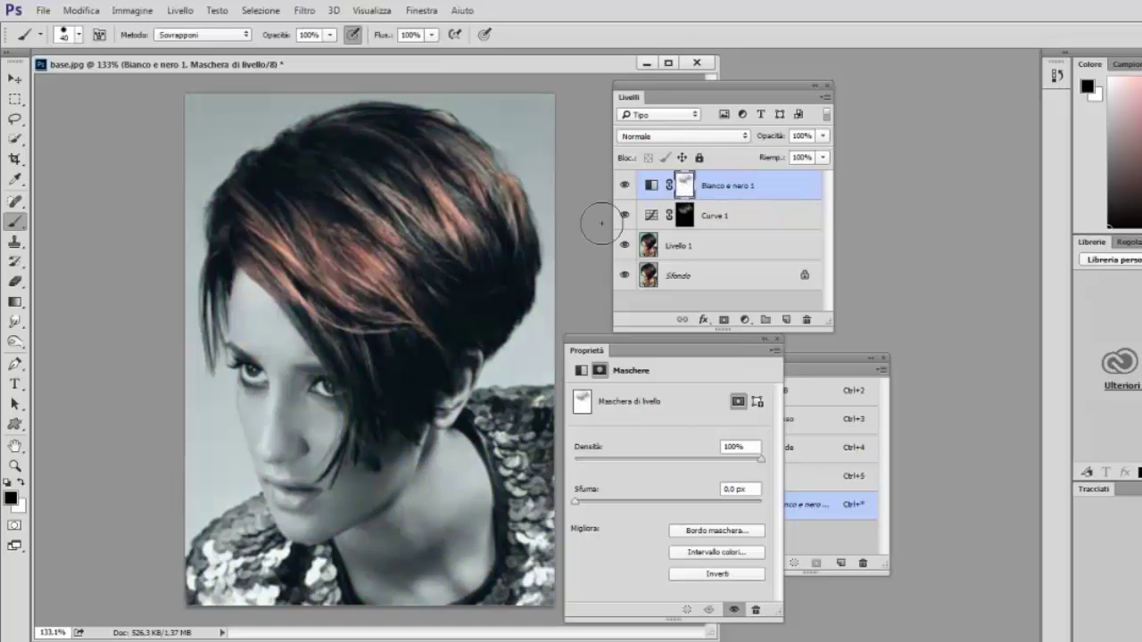
left_click_drag(243, 222, 474, 218)
left_click(21, 484)
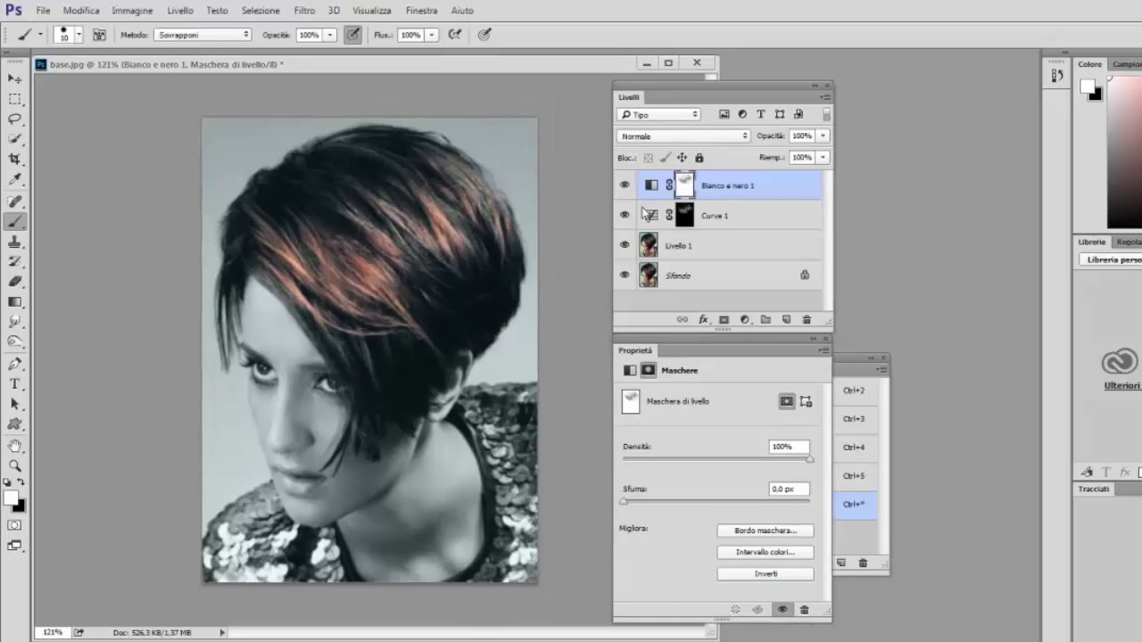
Step: Set Bianco e nero 1's layer opacity to 82%
left_click(822, 136)
left_click_drag(819, 153, 803, 159)
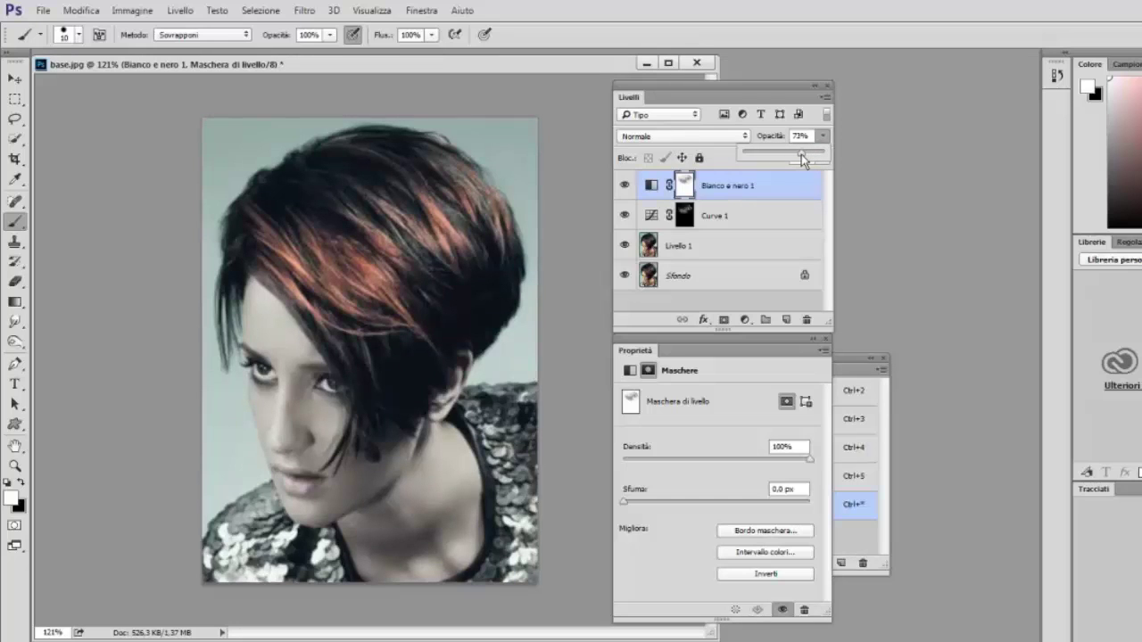
left_click_drag(804, 158, 809, 158)
Step: Raise the Rosso channel curve of Curve 1 so the hair highlights turn redder
left_click(767, 221)
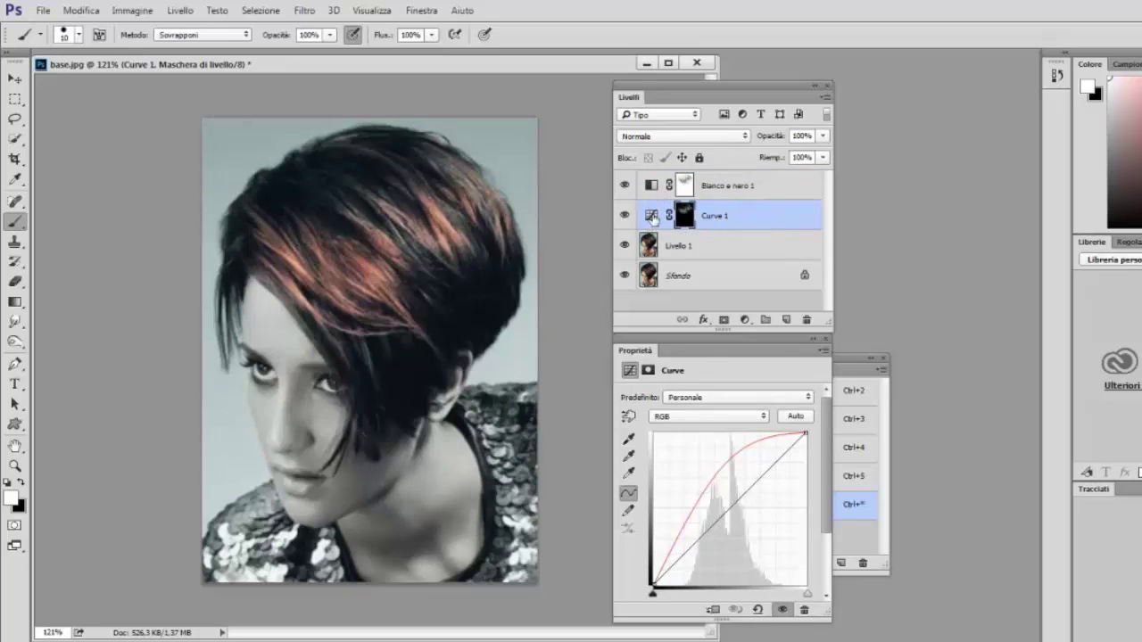
left_click(652, 217)
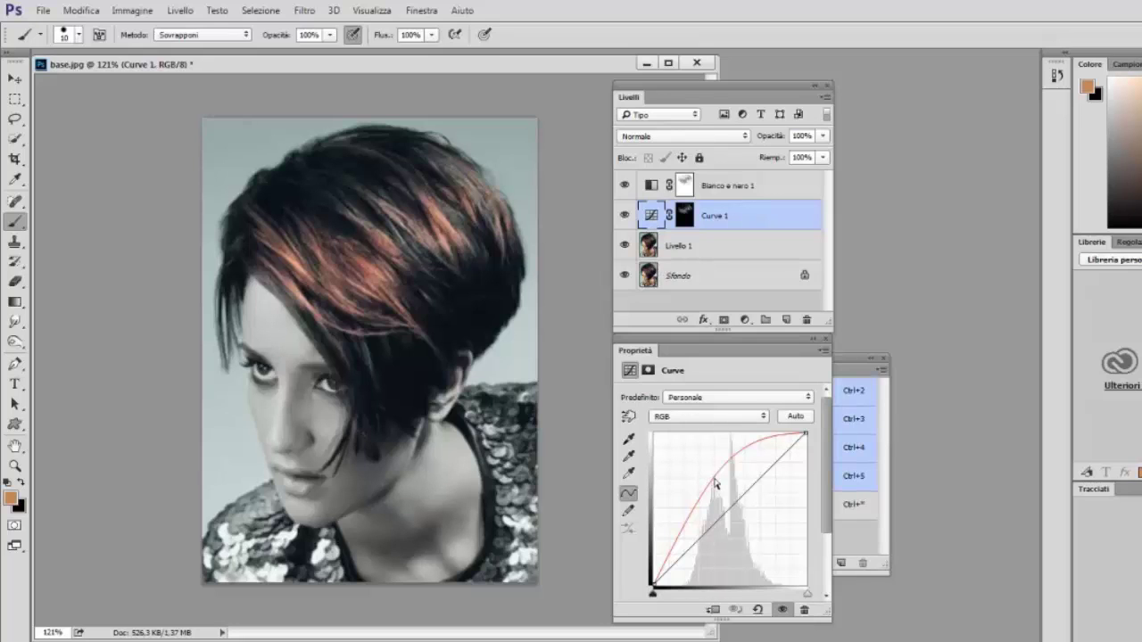
left_click(709, 415)
left_click(705, 429)
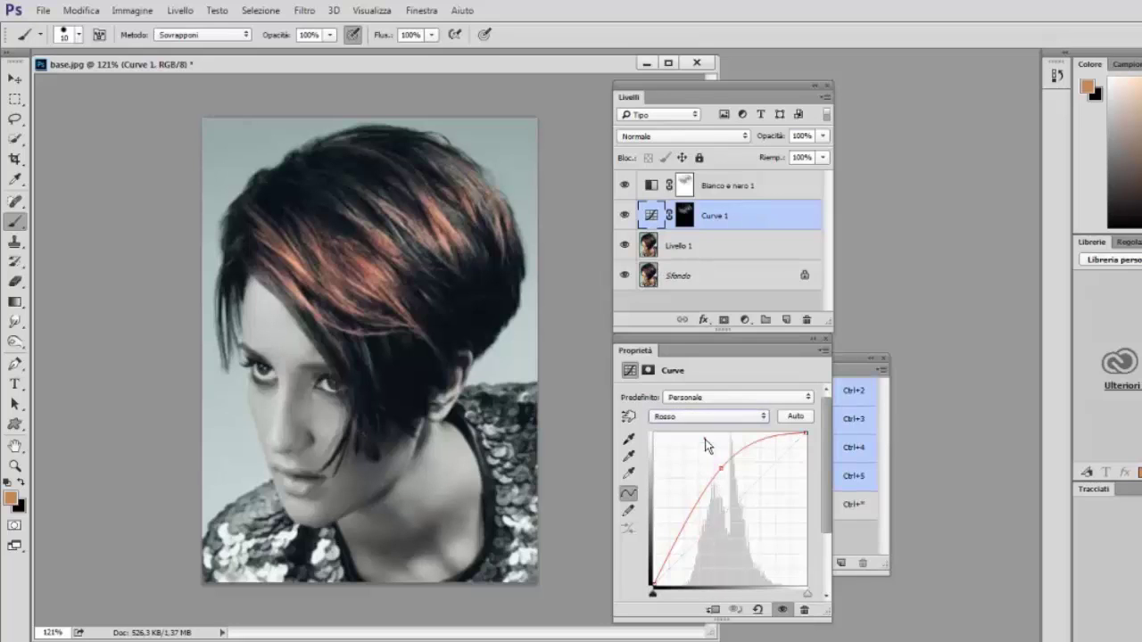
left_click_drag(719, 467, 718, 464)
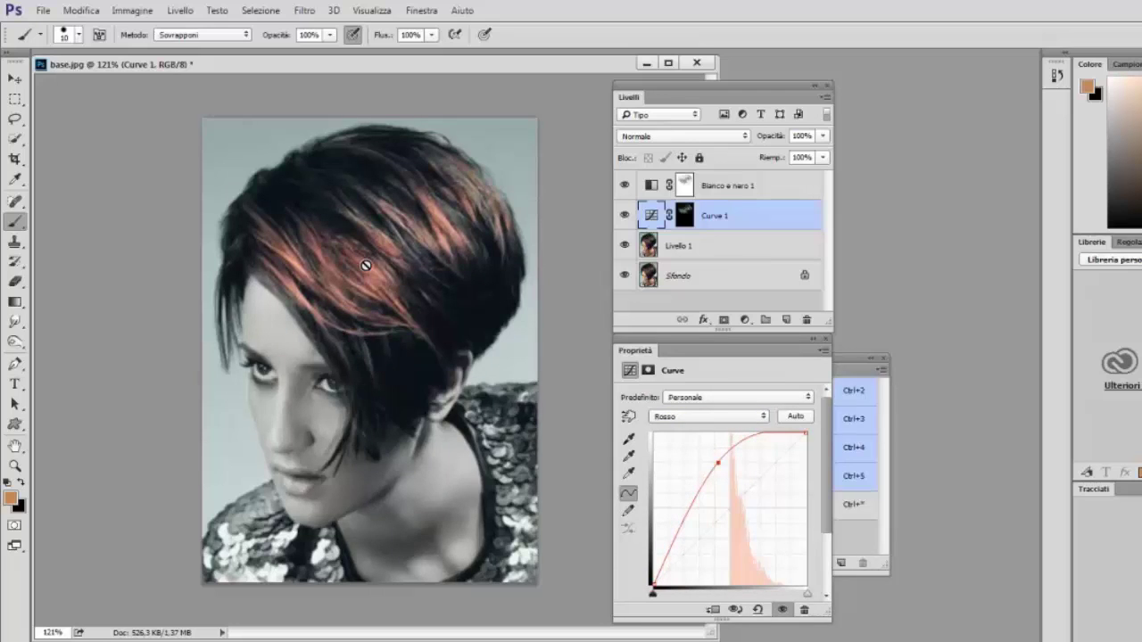
left_click(652, 187)
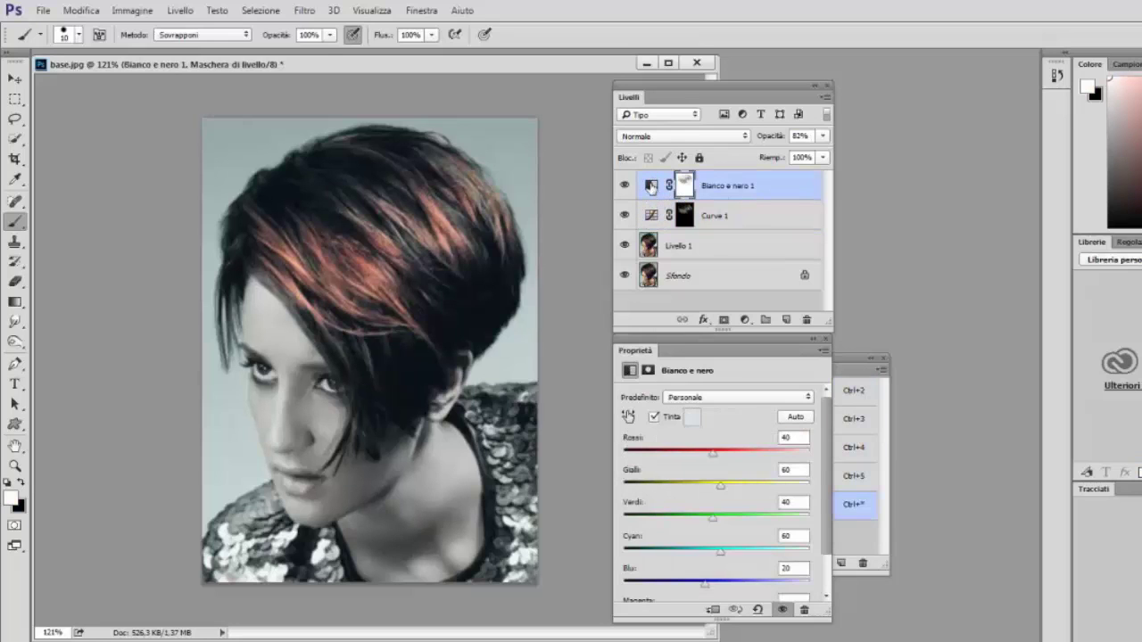
Step: Change the Bianco e nero 1 tint colour to the pale grey-blue d6dee0
left_click(692, 417)
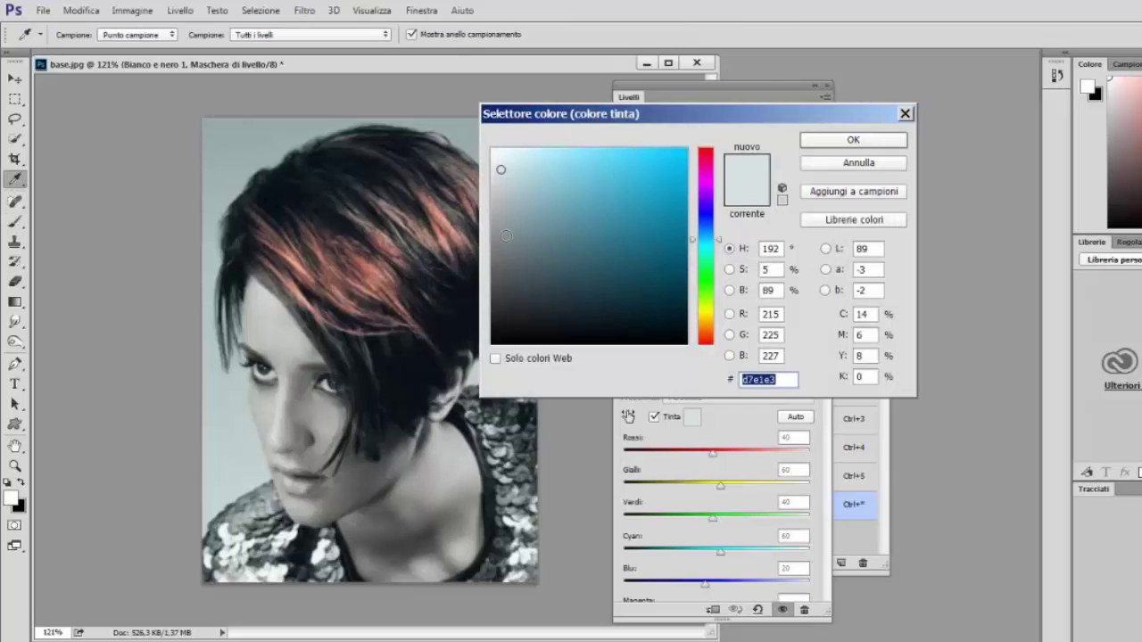
left_click_drag(506, 186, 514, 193)
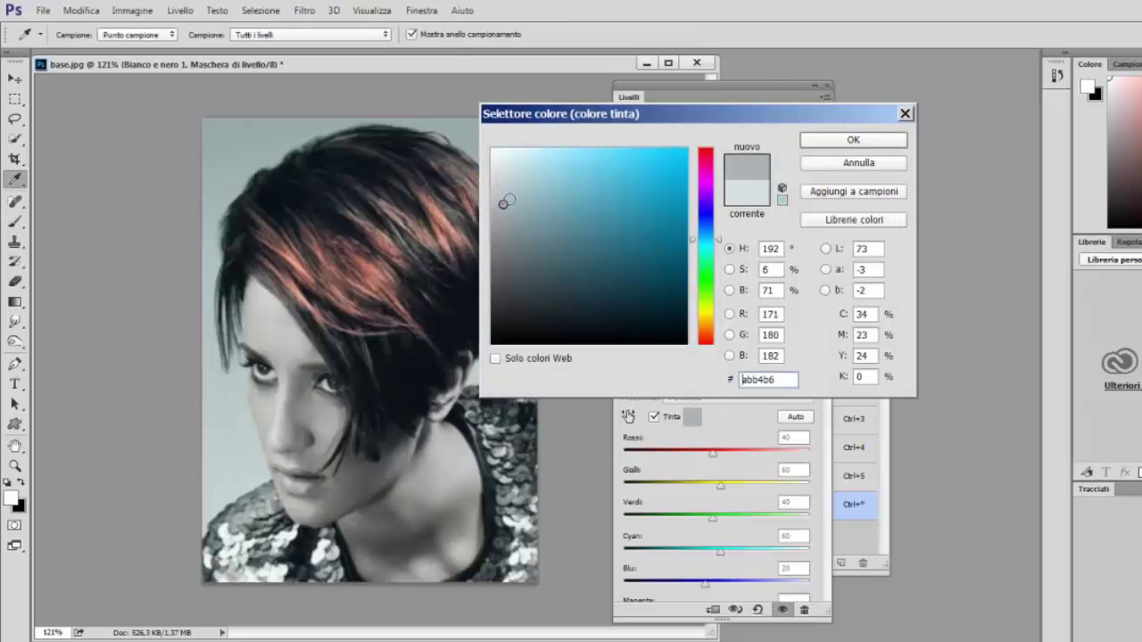
left_click(520, 165)
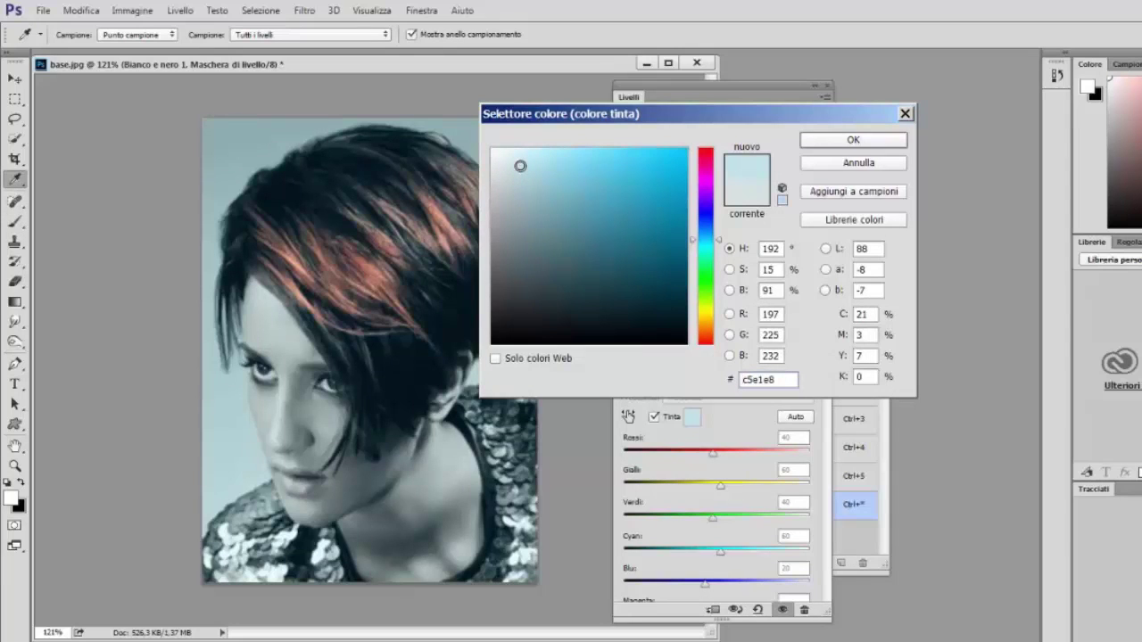
left_click_drag(520, 165, 499, 171)
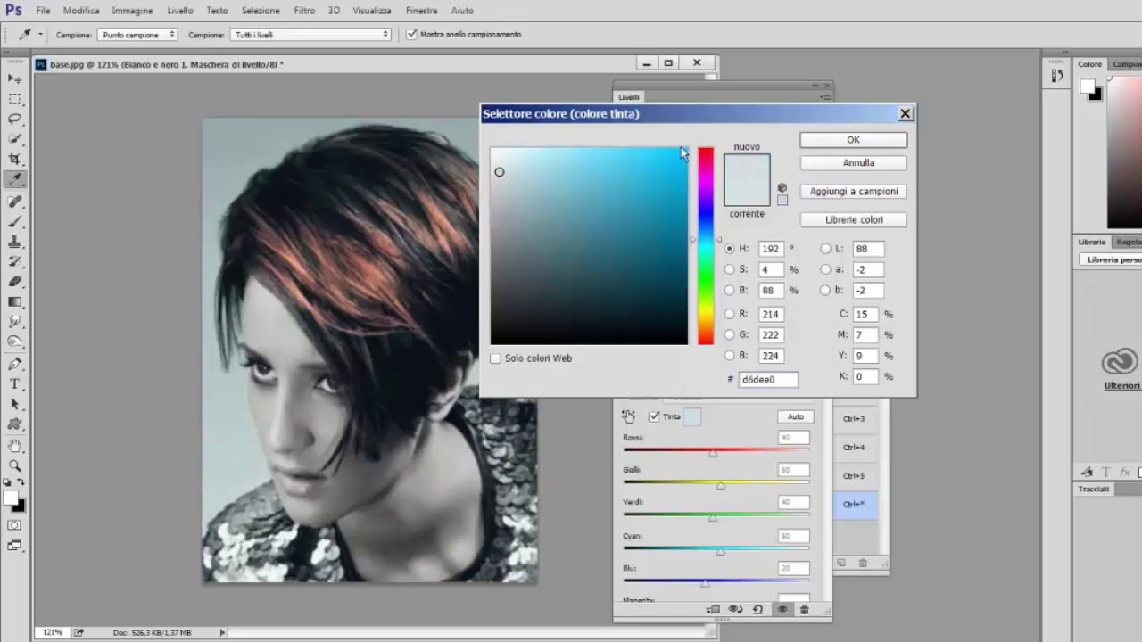
left_click(839, 143)
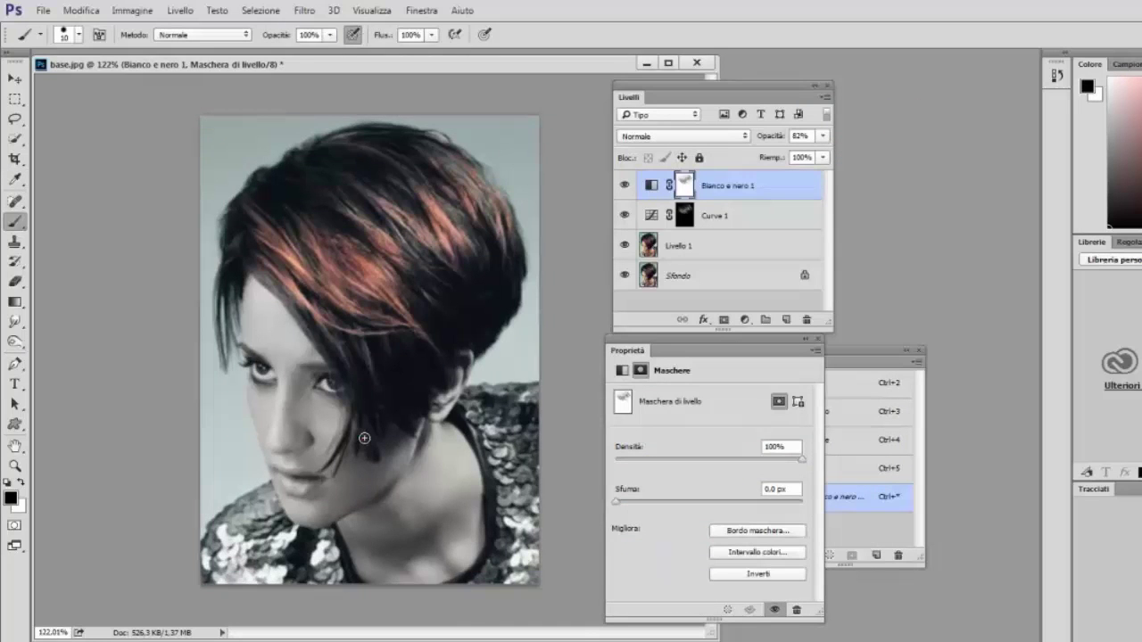
Step: Zoom into the lips and paint black on the Bianco e nero 1 mask over the upper lip
scroll(364, 447, "up", 3)
scroll(363, 434, "up", 2)
left_click_drag(375, 381, 420, 326)
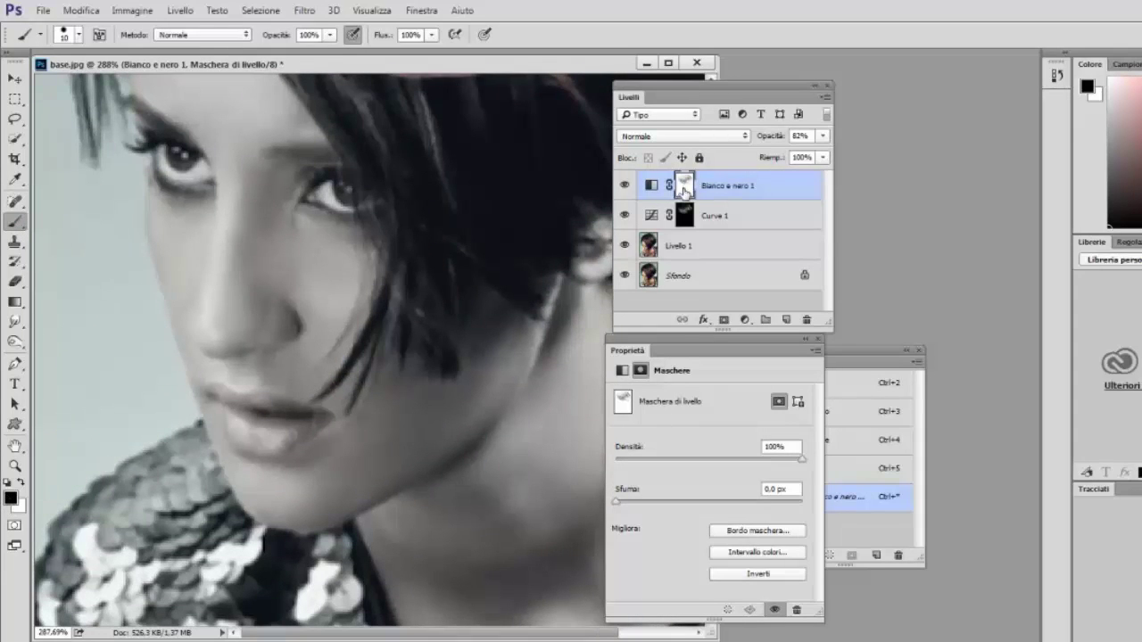
left_click_drag(239, 412, 267, 408)
right_click(256, 430)
left_click_drag(344, 317, 342, 318)
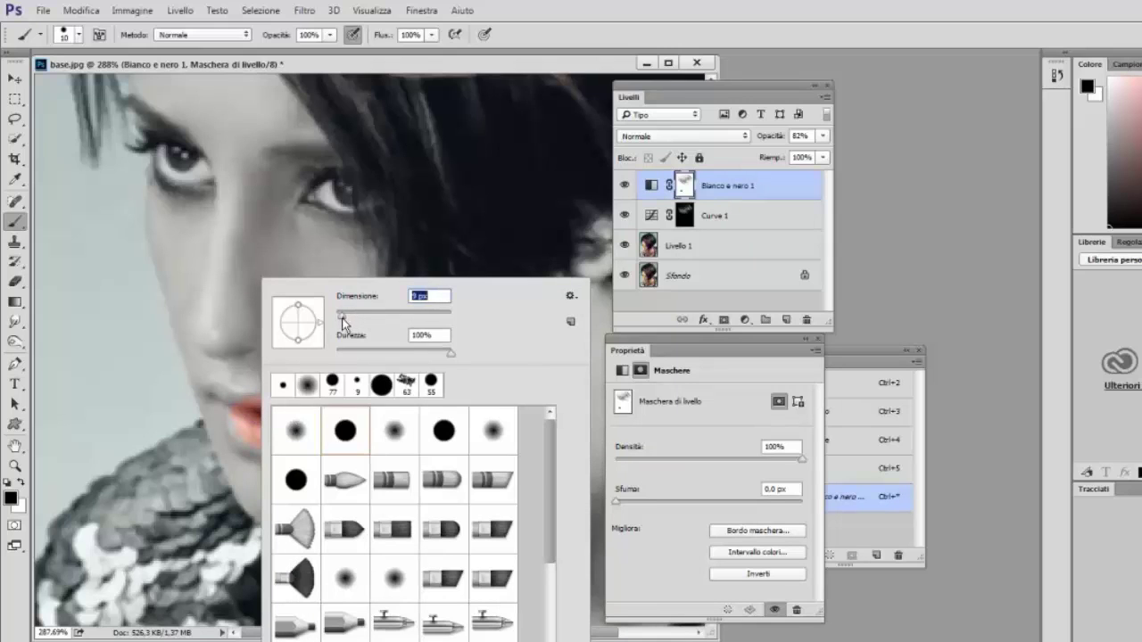
left_click(224, 402)
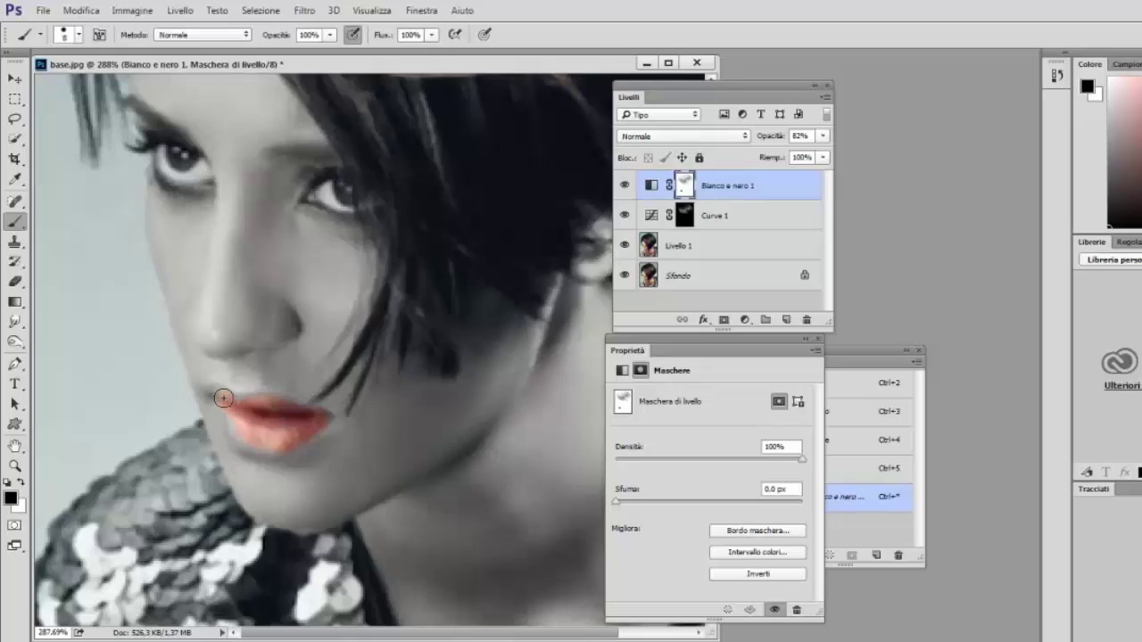
left_click_drag(216, 395, 266, 401)
Step: Paint the lower lip and right lip corner on the mask with a smaller brush
scroll(266, 432, "up", 2)
scroll(263, 432, "up", 2)
mouse_move(209, 416)
left_mouse_down()
mouse_move(240, 452)
mouse_move(288, 451)
mouse_move(253, 437)
mouse_move(193, 378)
mouse_move(240, 443)
mouse_move(270, 444)
left_mouse_up()
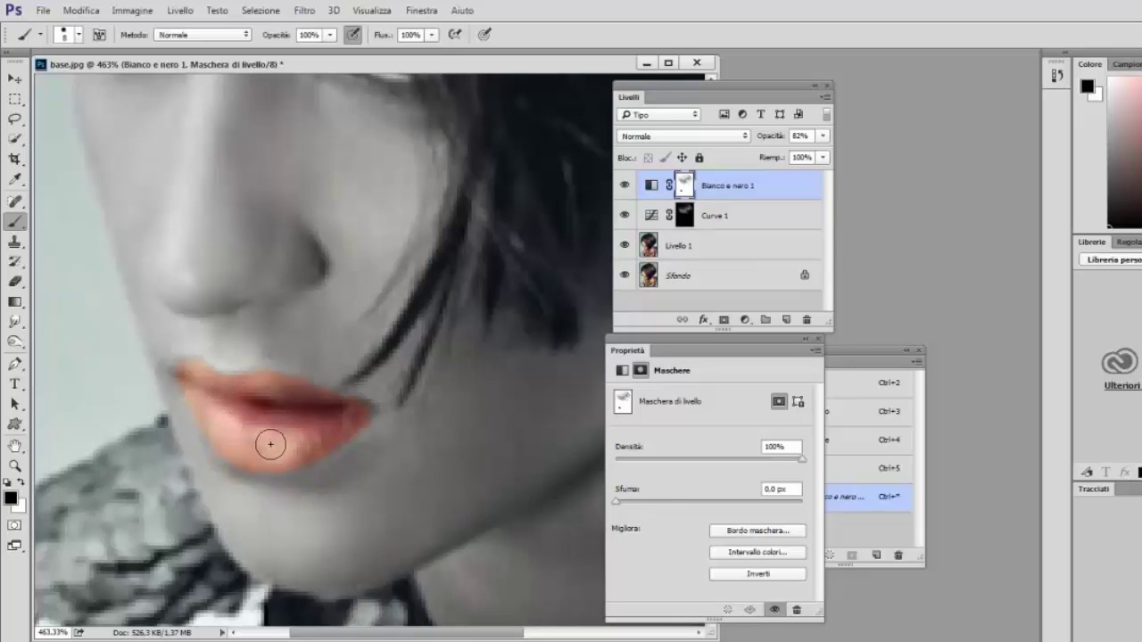
right_click(306, 415)
left_click_drag(399, 317, 396, 320)
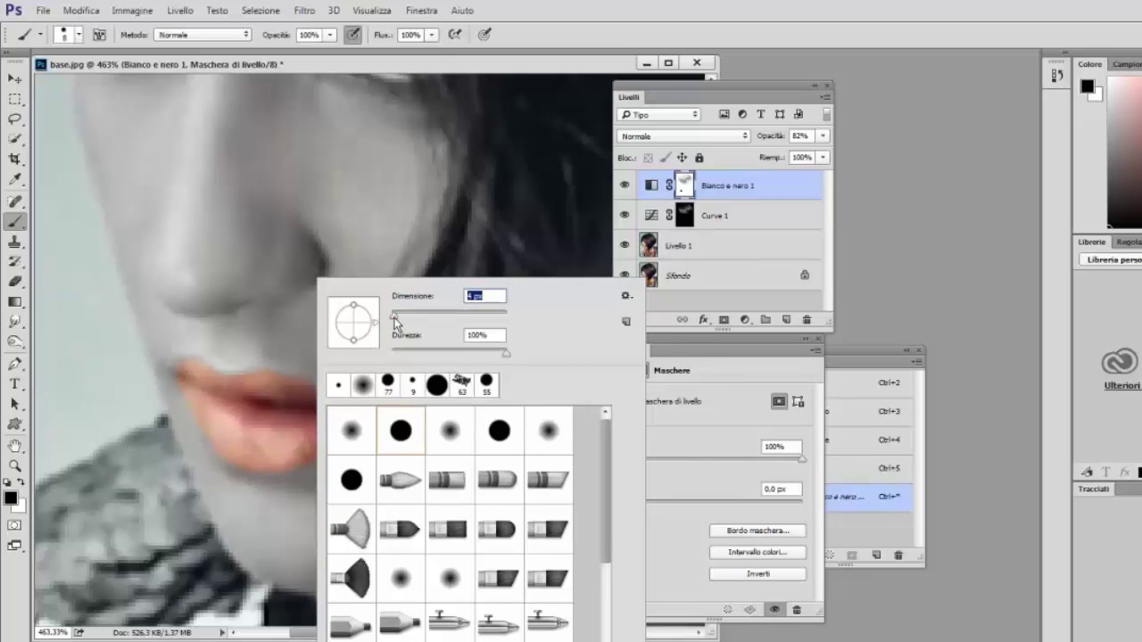
left_click(265, 438)
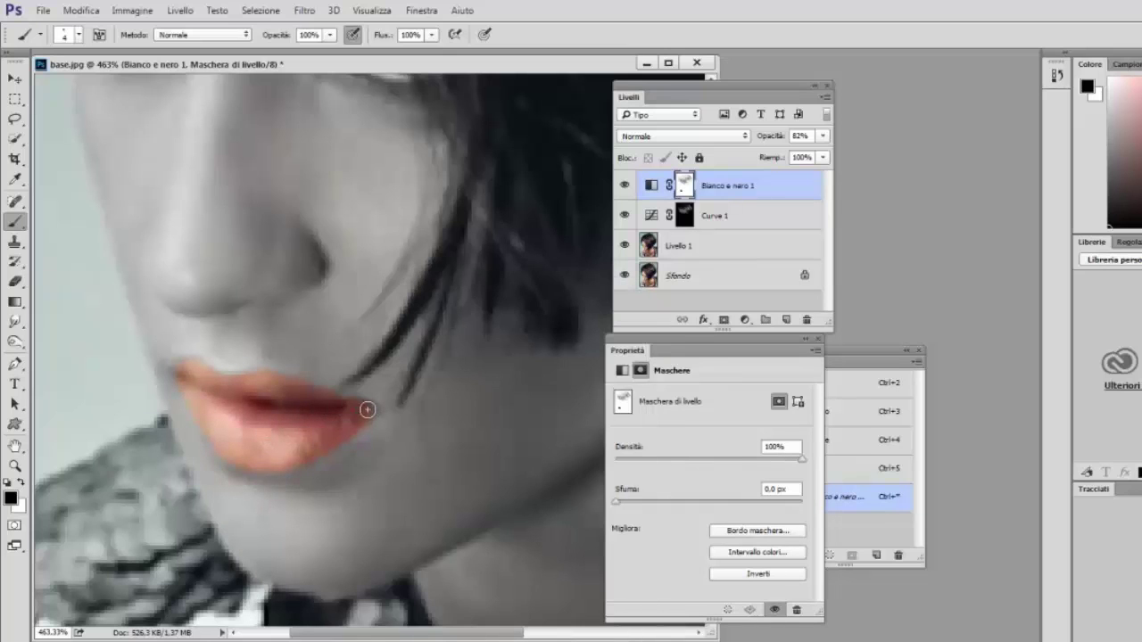
mouse_move(368, 410)
left_mouse_down()
mouse_move(339, 418)
mouse_move(359, 413)
mouse_move(329, 438)
left_mouse_up()
Step: Zoom out until the entire finished portrait fits in the window
scroll(231, 404, "down", 5)
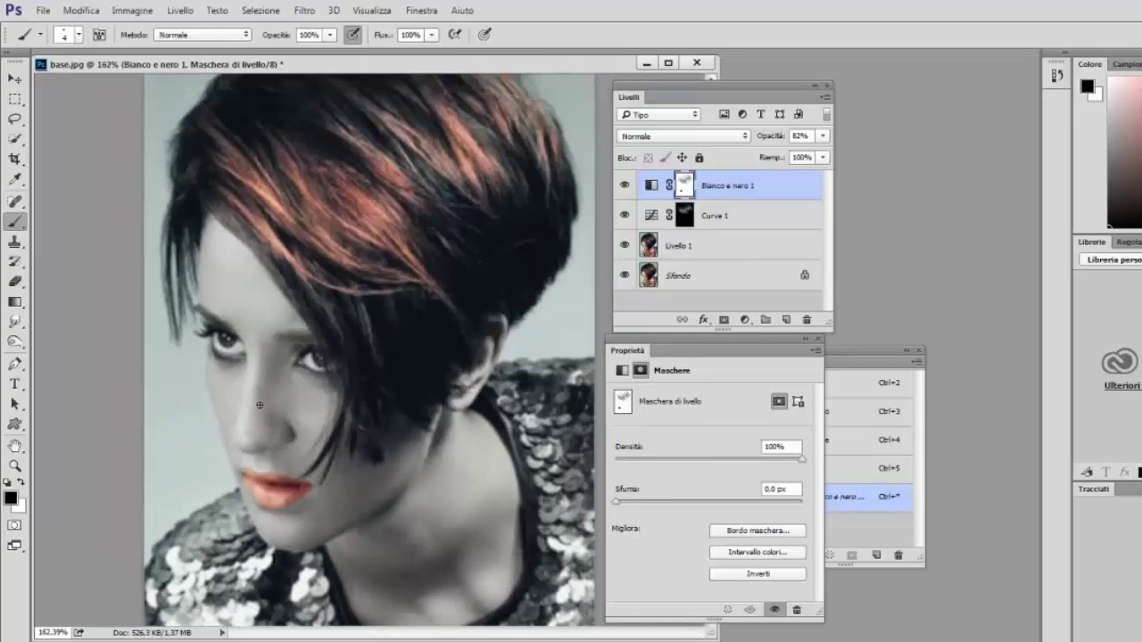
scroll(262, 405, "down", 1)
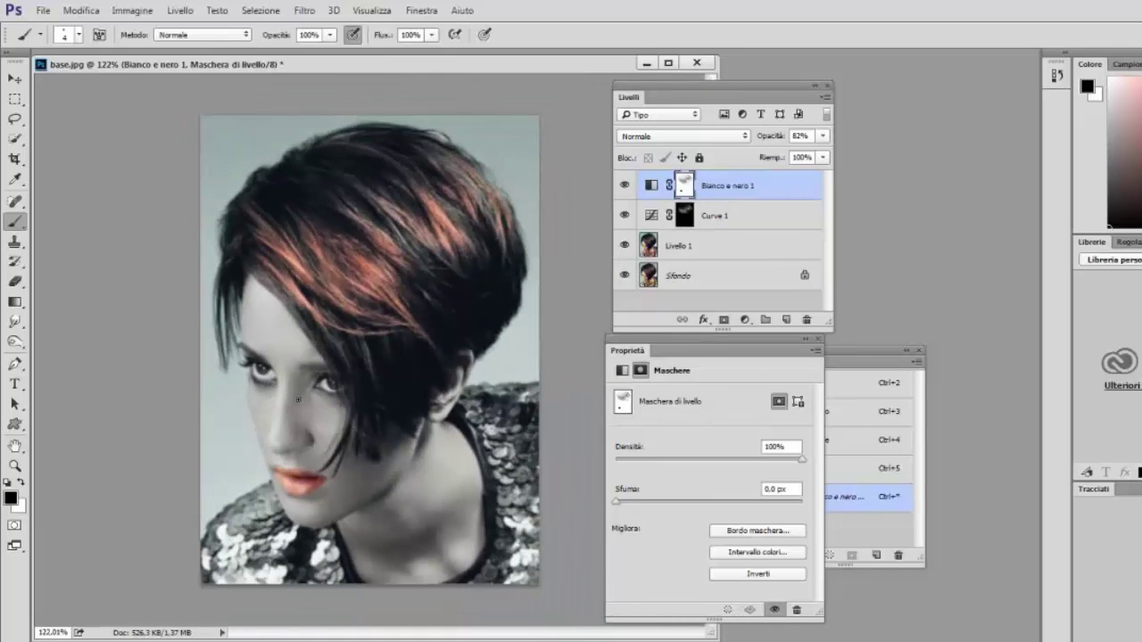